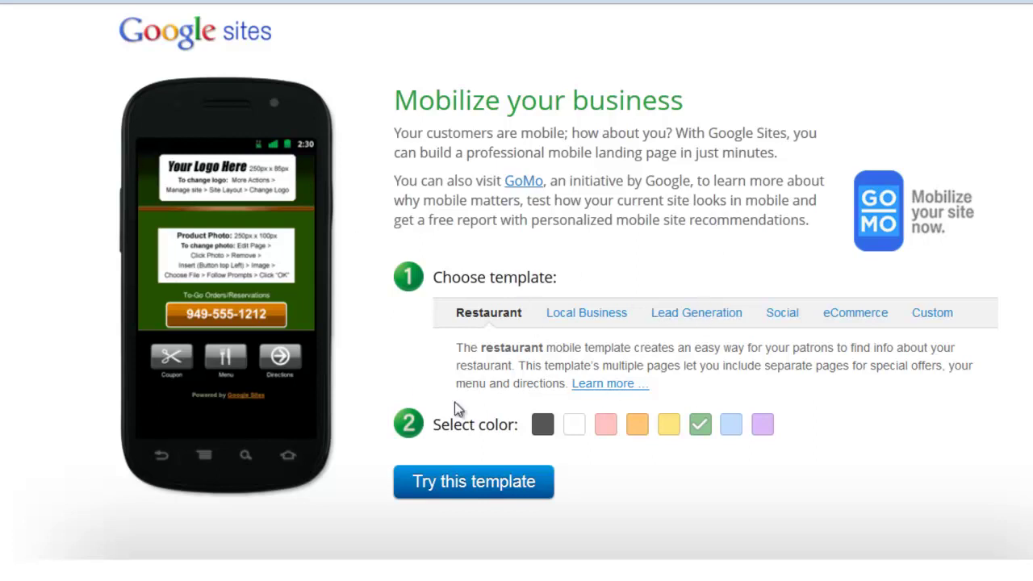
left_click(544, 431)
left_click(575, 432)
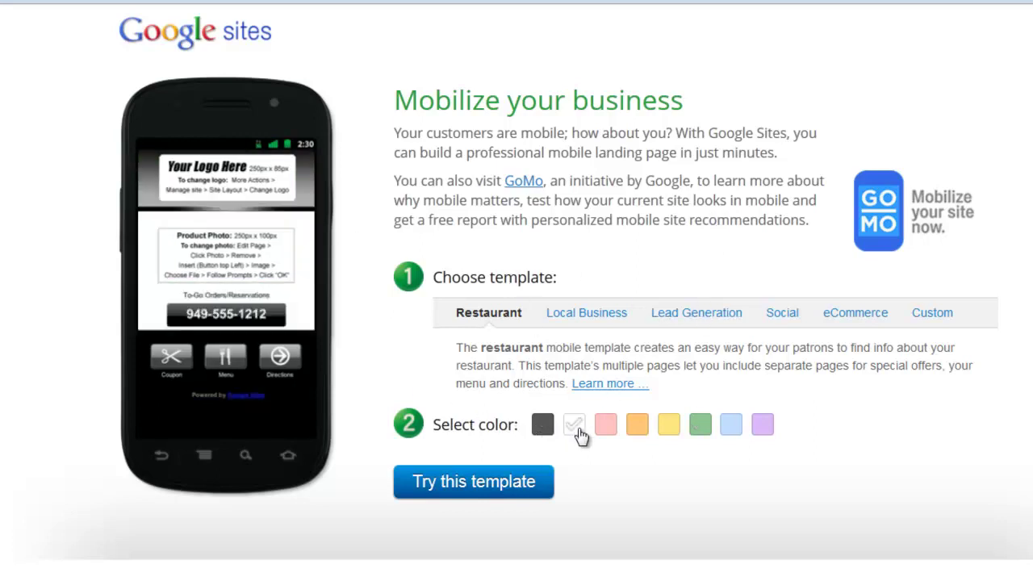
left_click(607, 432)
left_click(642, 433)
left_click(672, 434)
left_click(703, 433)
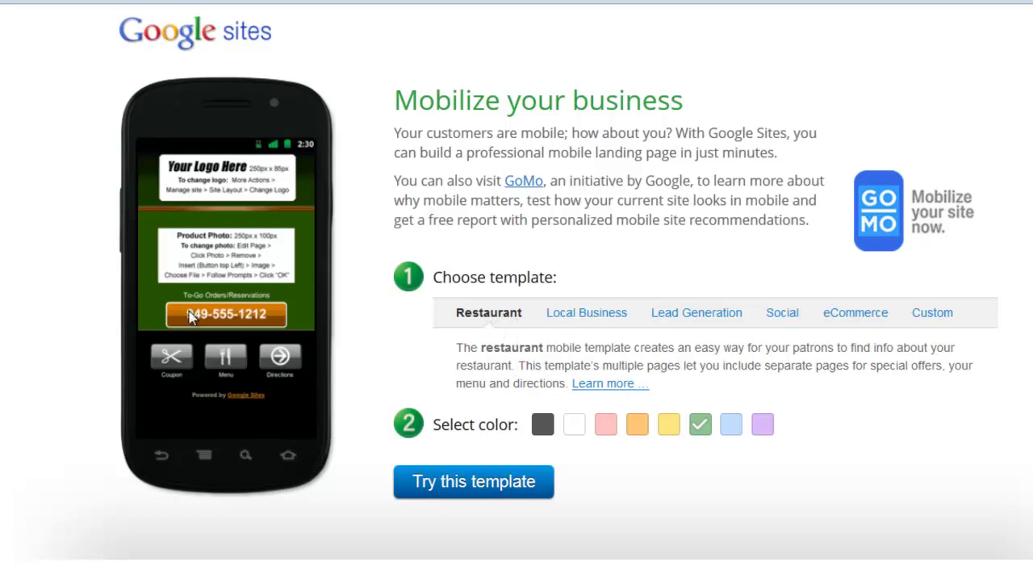
left_click(485, 489)
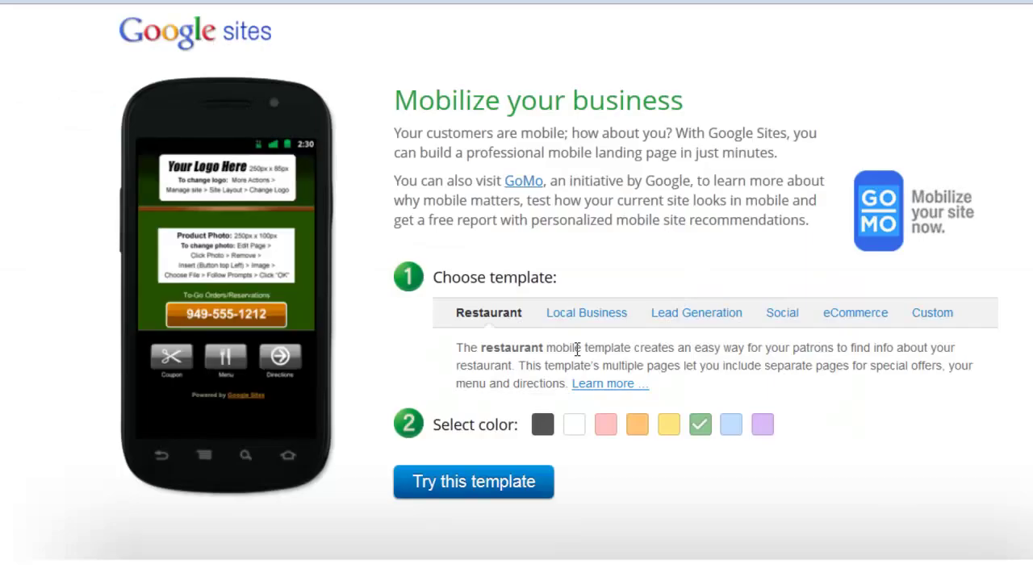
- Preview the Local Business template full-page, then open the Lead Generation template's full-page preview
left_click(578, 317)
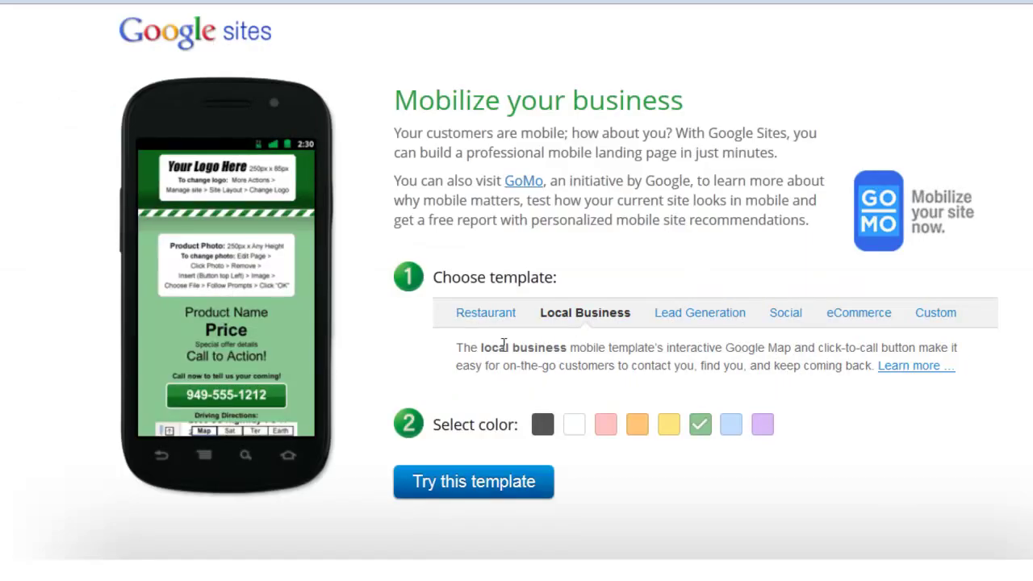
left_click(490, 482)
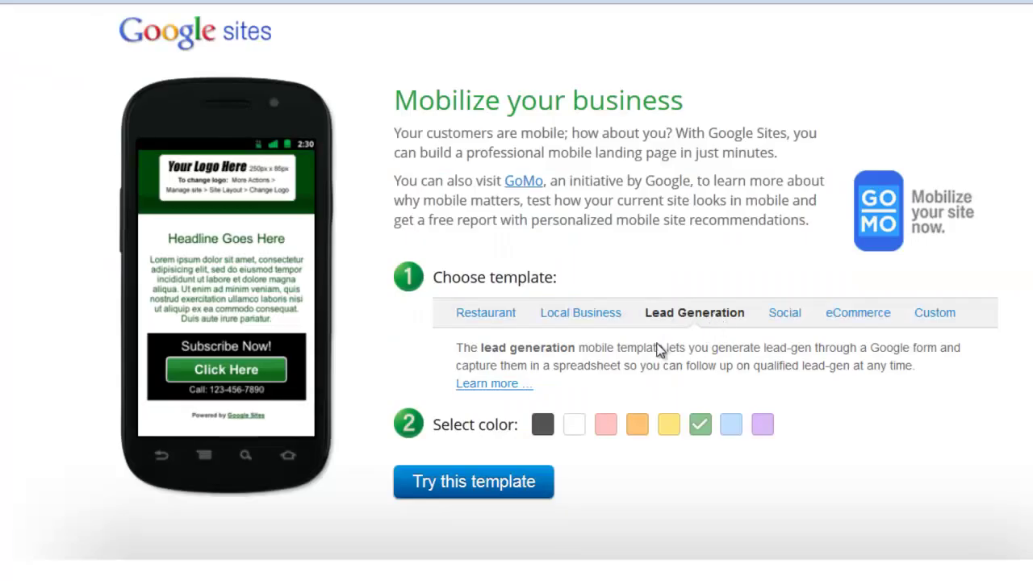
left_click(517, 486)
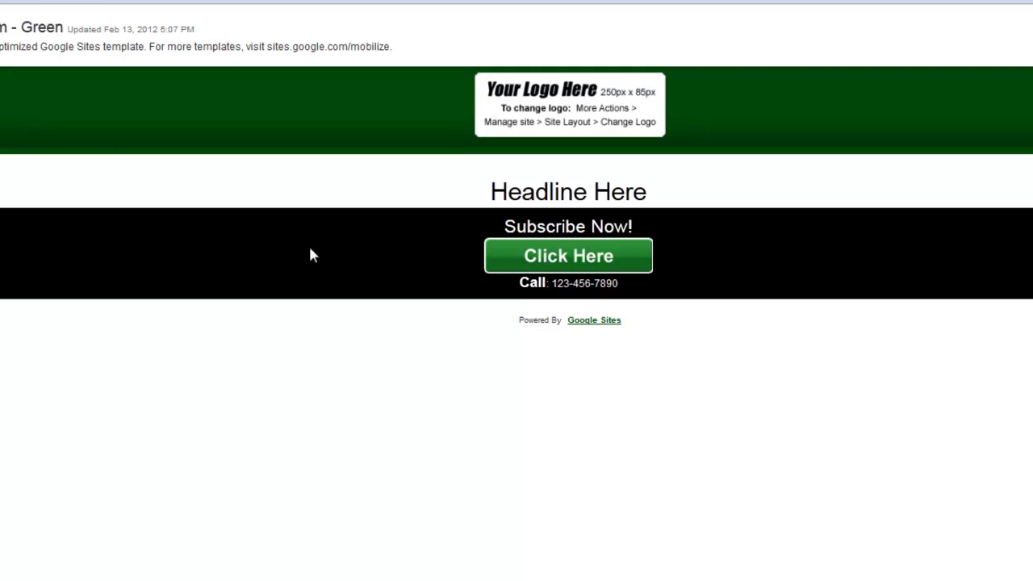
- Back in the chooser, preview the Social template full-page, then select the eCommerce and Custom templates
key("alt+Left")
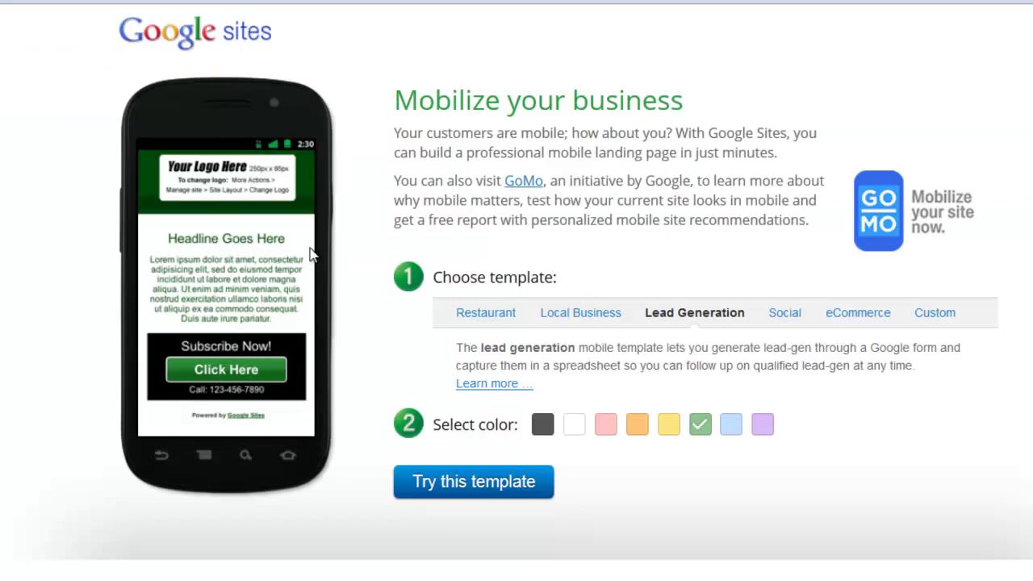
left_click(785, 314)
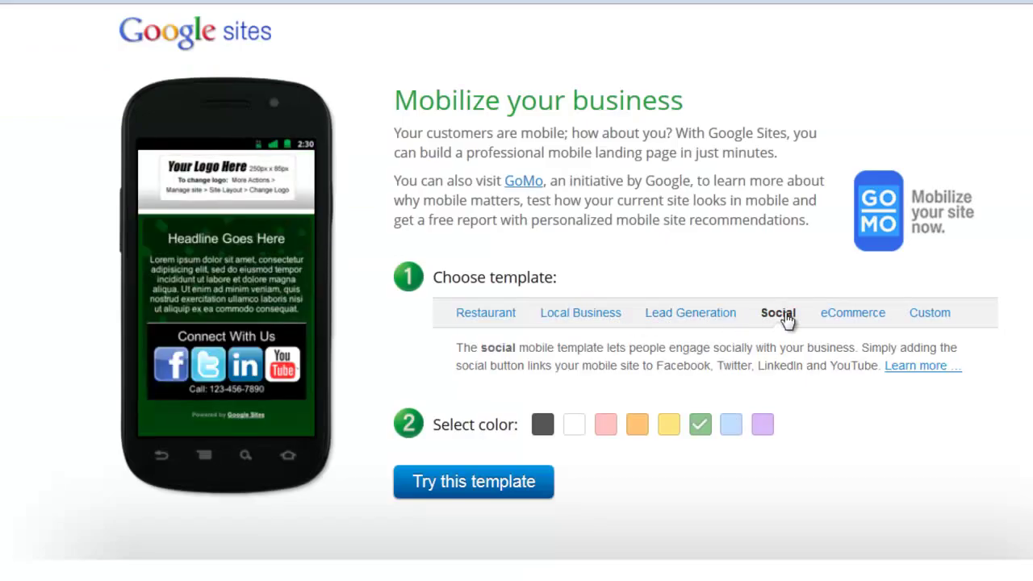
left_click(477, 483)
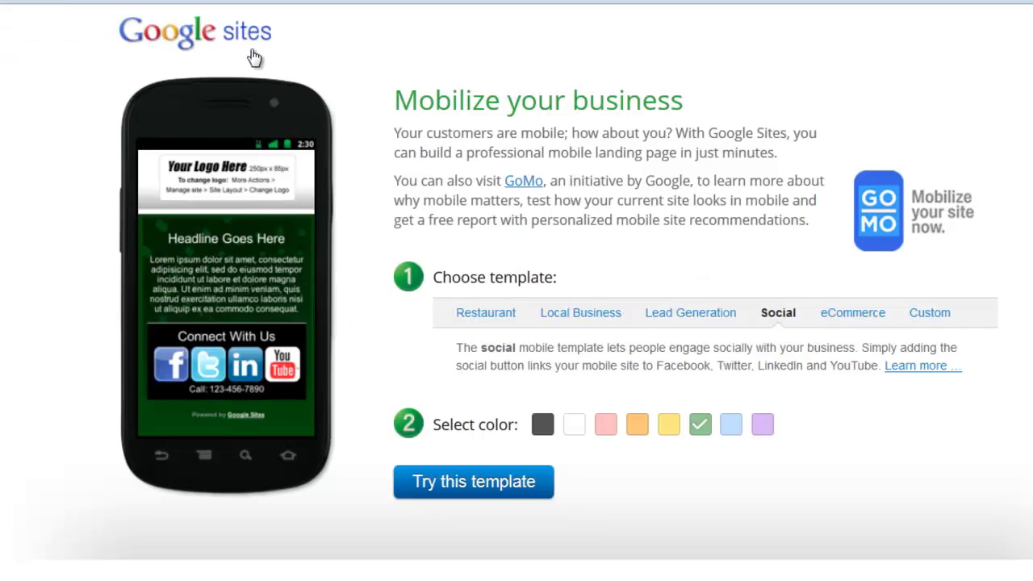
left_click(823, 327)
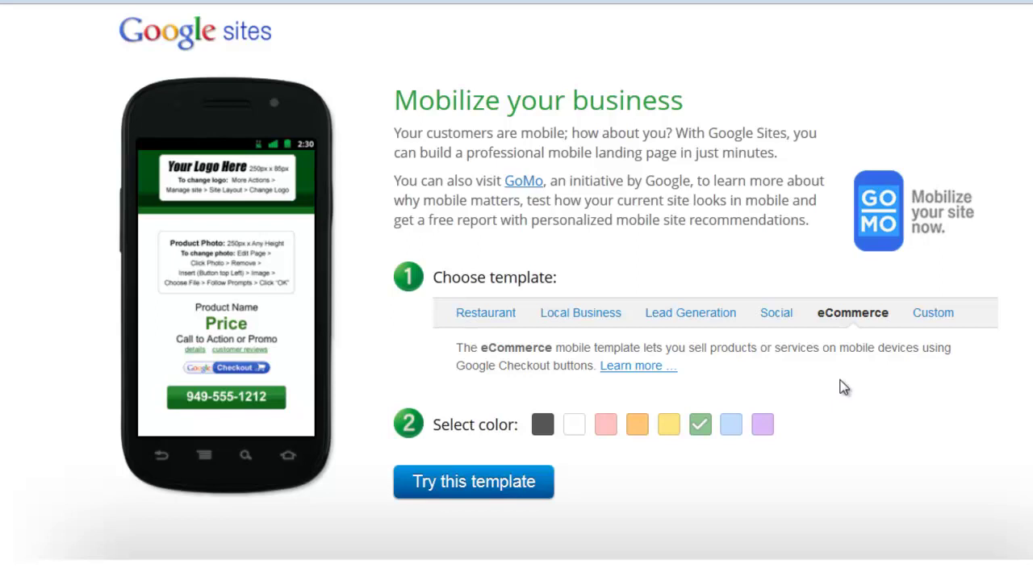
left_click(936, 318)
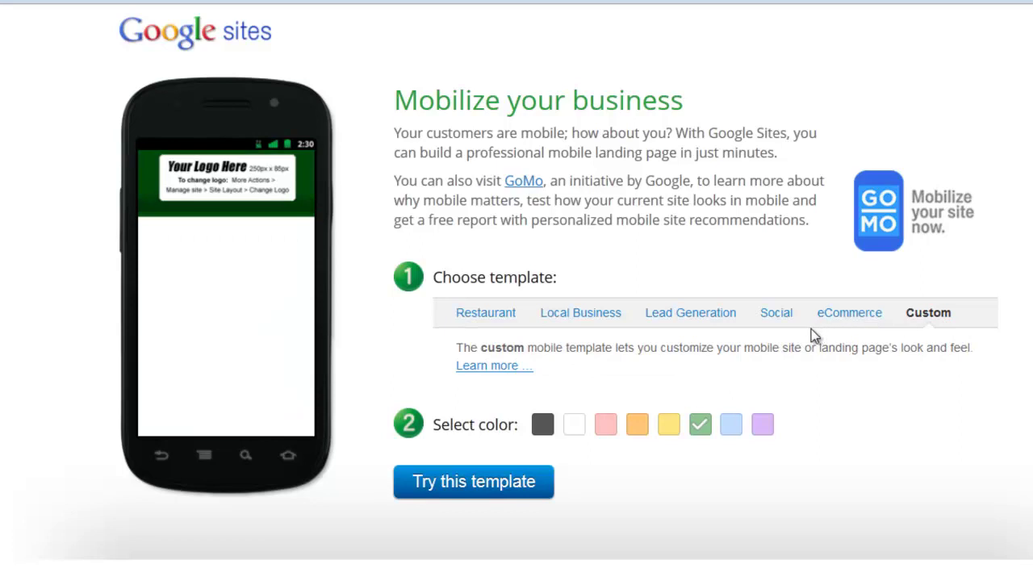
- After previewing Custom, open the eCommerce template in light blue as a full page
left_click(458, 481)
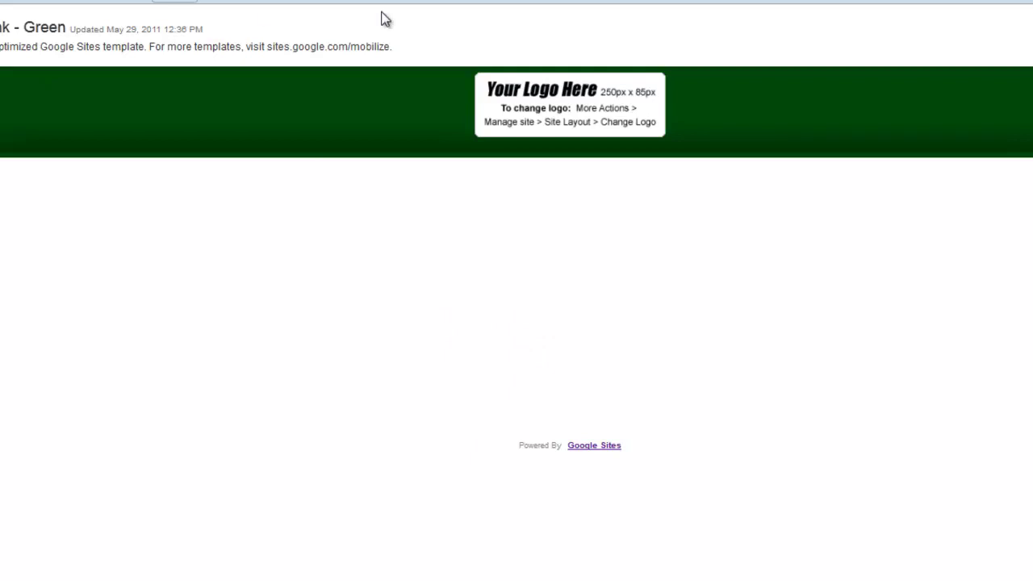
key("alt+Left")
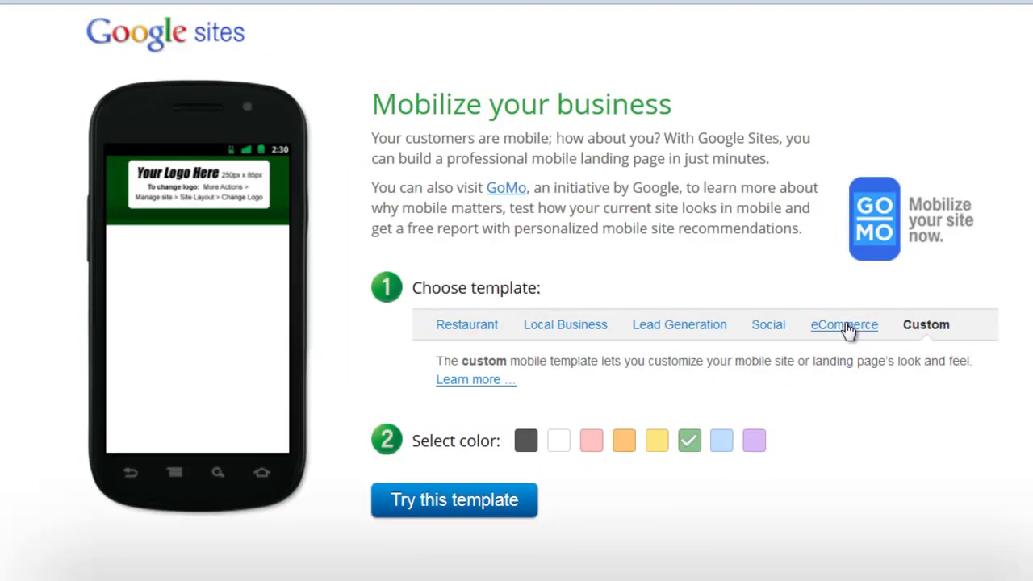
left_click(848, 325)
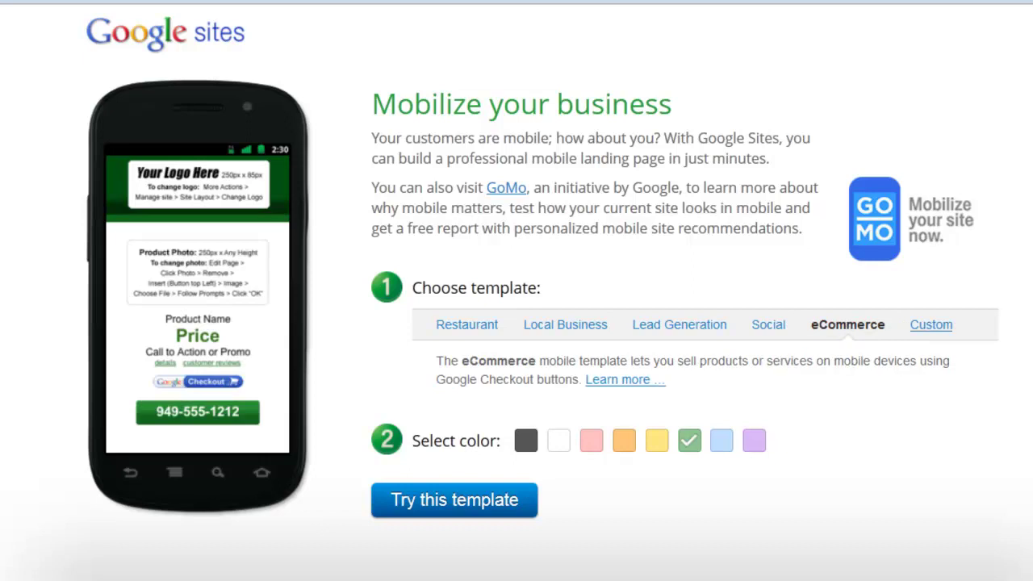
left_click(720, 444)
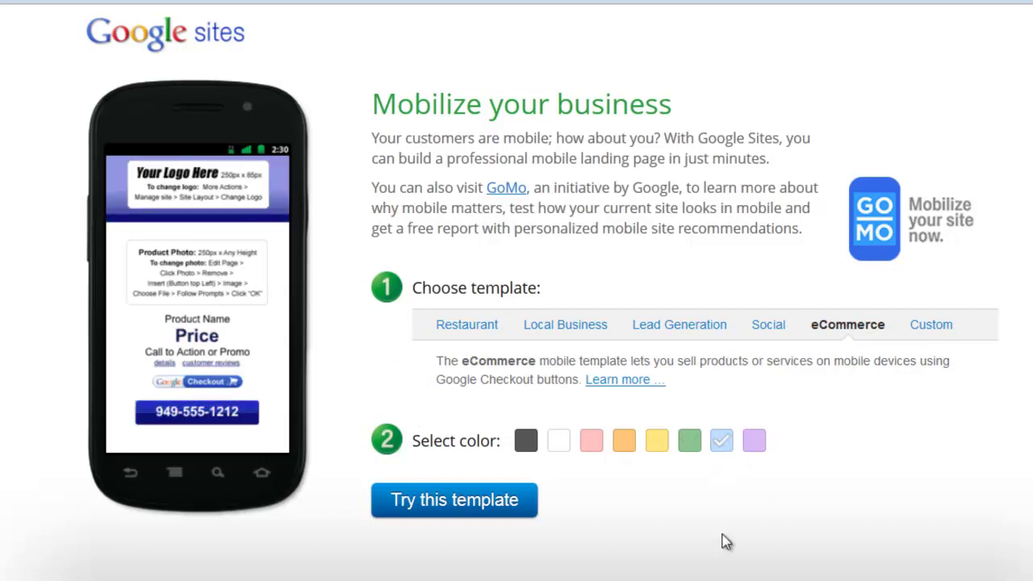
left_click(443, 502)
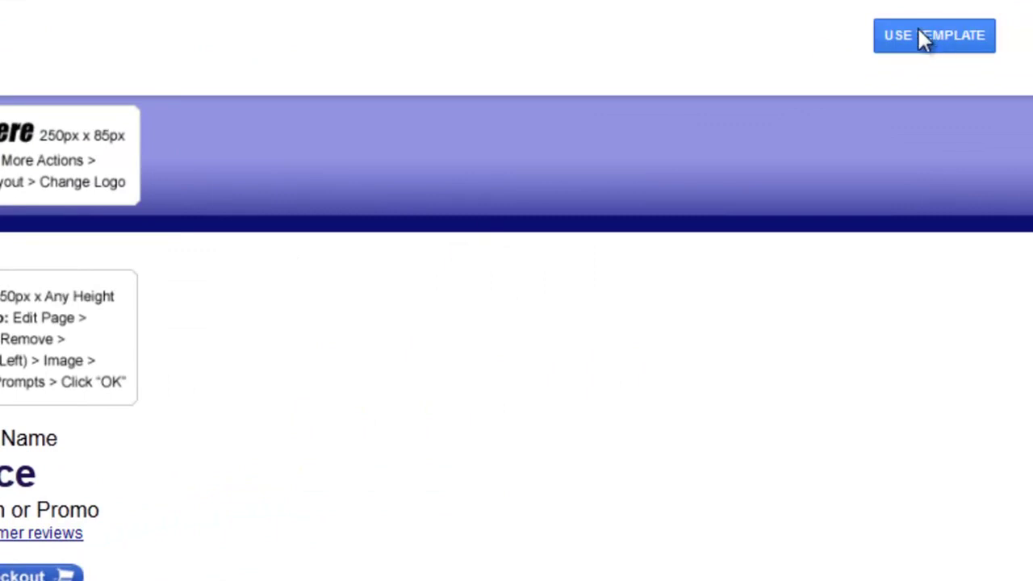
- Use the blue eCommerce template, enter the site name Bootstrappertestsite and the captcha code, and create it
left_click(916, 32)
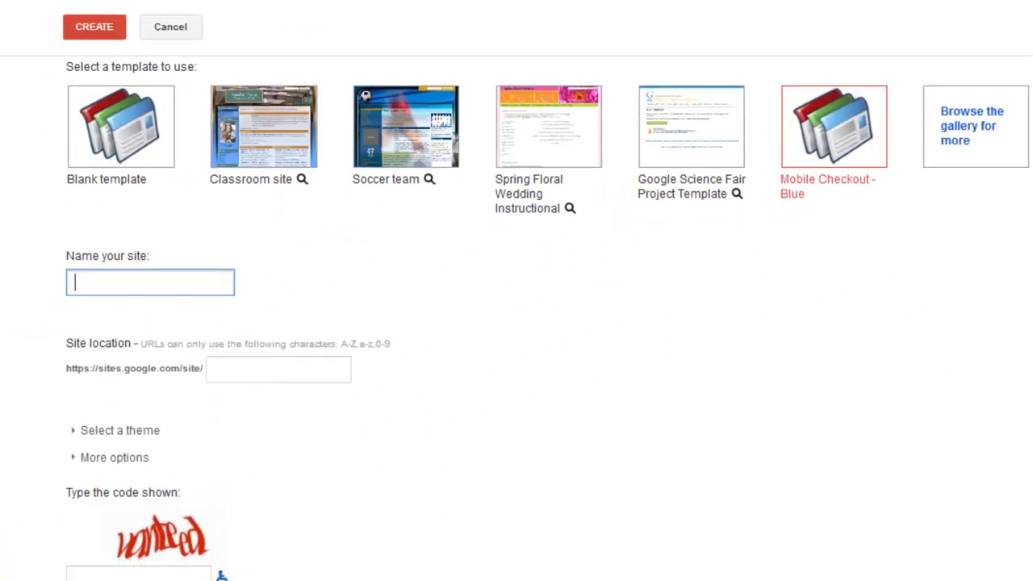
scroll(547, 320, "down", 1)
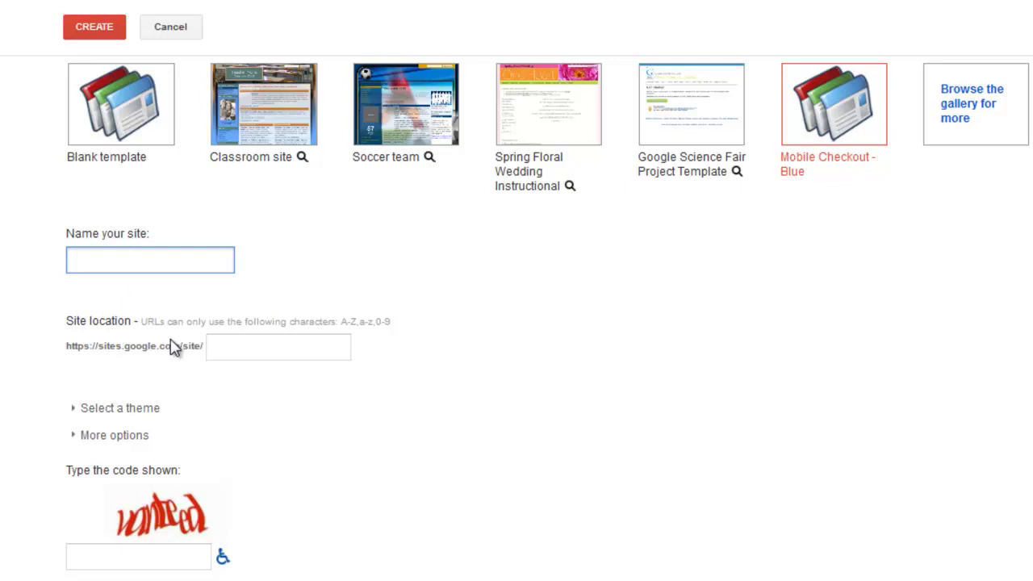
left_click(238, 340)
left_click(166, 266)
type("Boot")
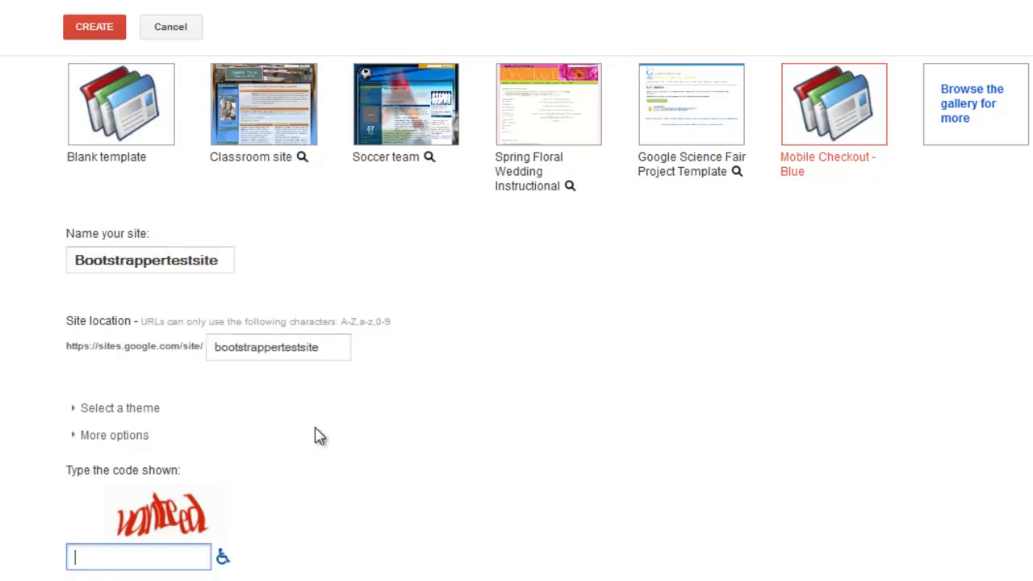
type("vanteed")
left_click(92, 33)
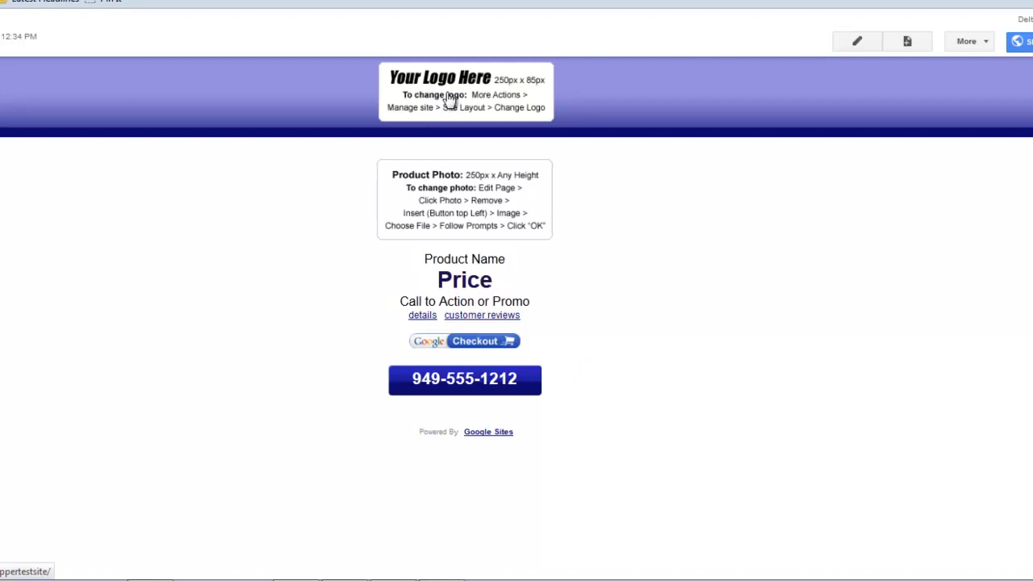
- Go to Manage site for Bootstrappertestsite from the More menu
left_click(973, 42)
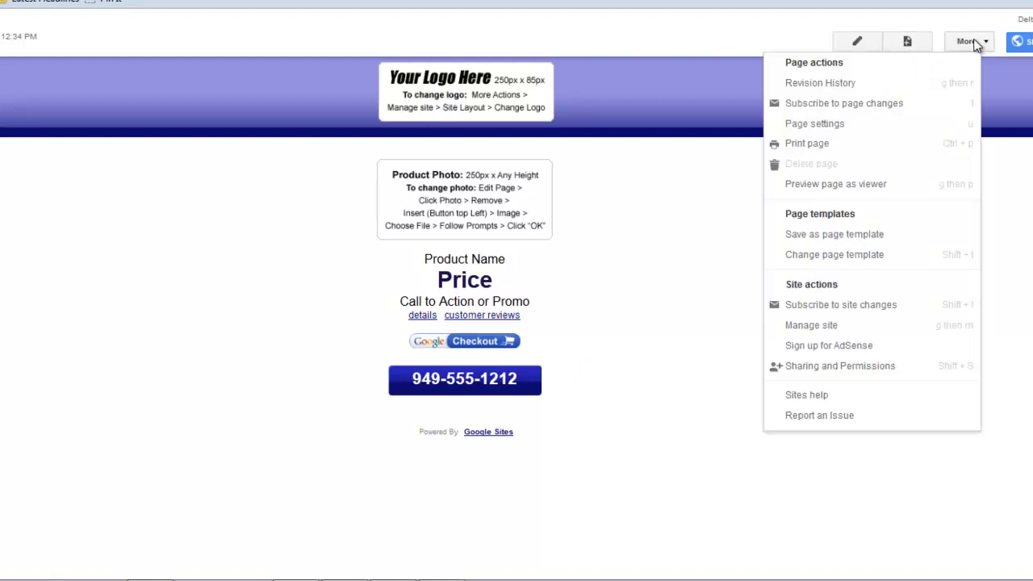
left_click(829, 331)
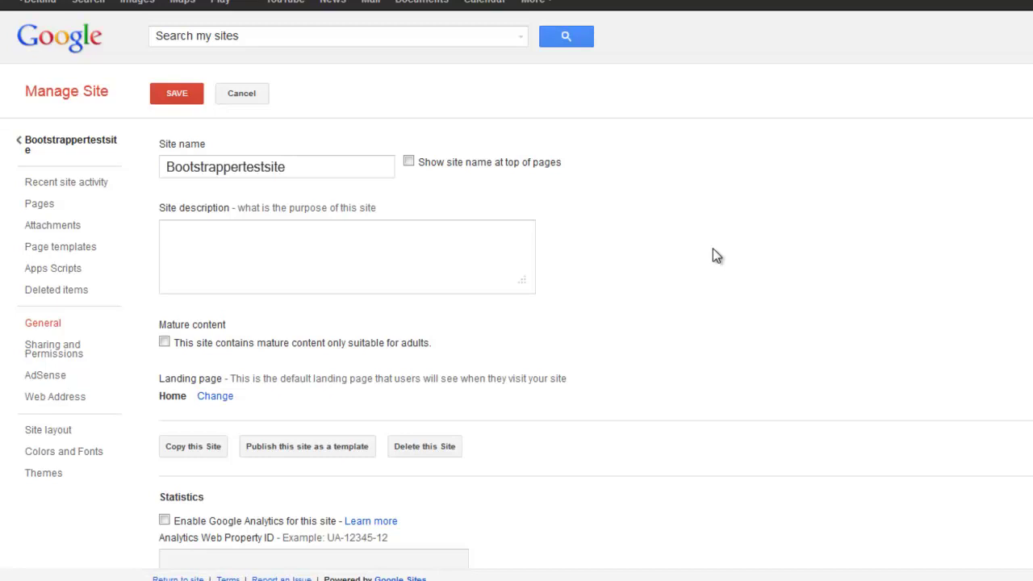
- In General settings, tick 'Automatically adjust site to mobile phones' in the Mobile section
left_click(272, 232)
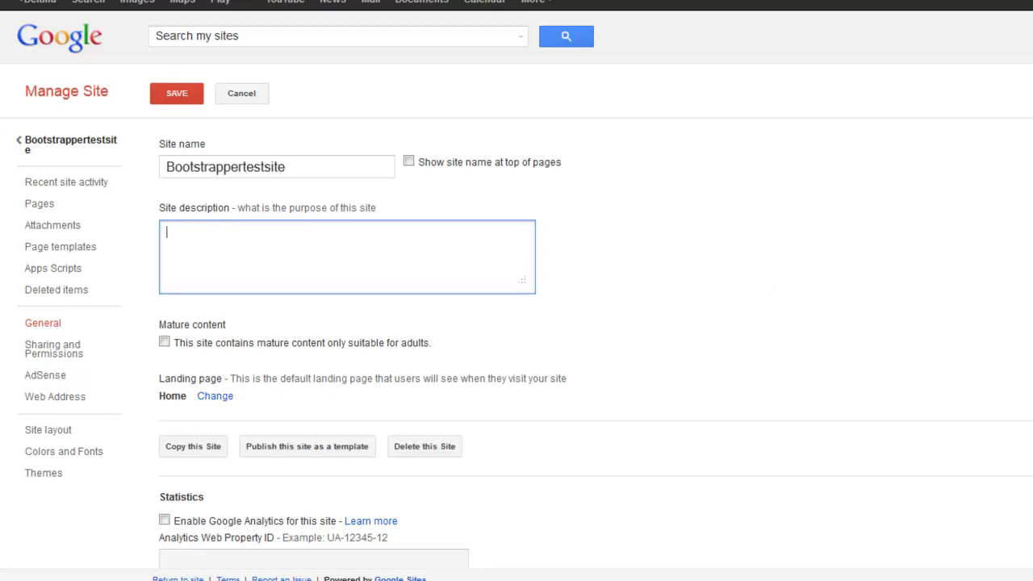
scroll(595, 349, "down", 3)
scroll(595, 349, "down", 2)
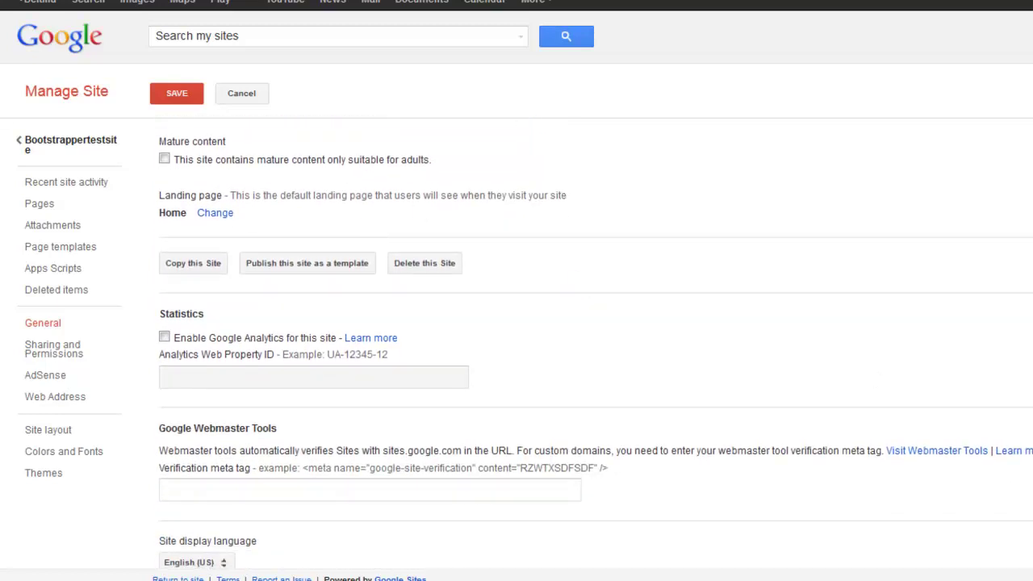
scroll(606, 363, "down", 5)
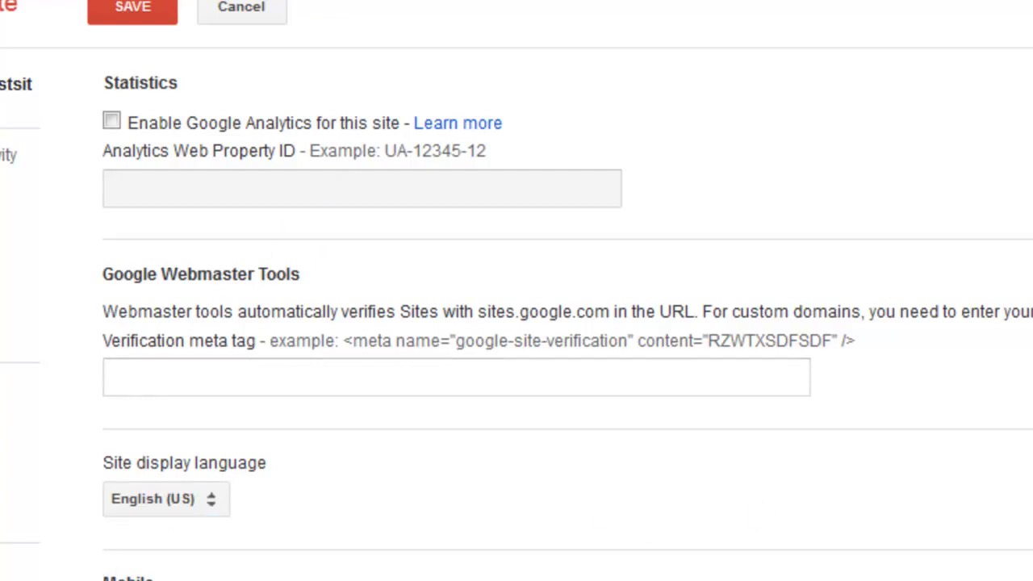
left_click(112, 512)
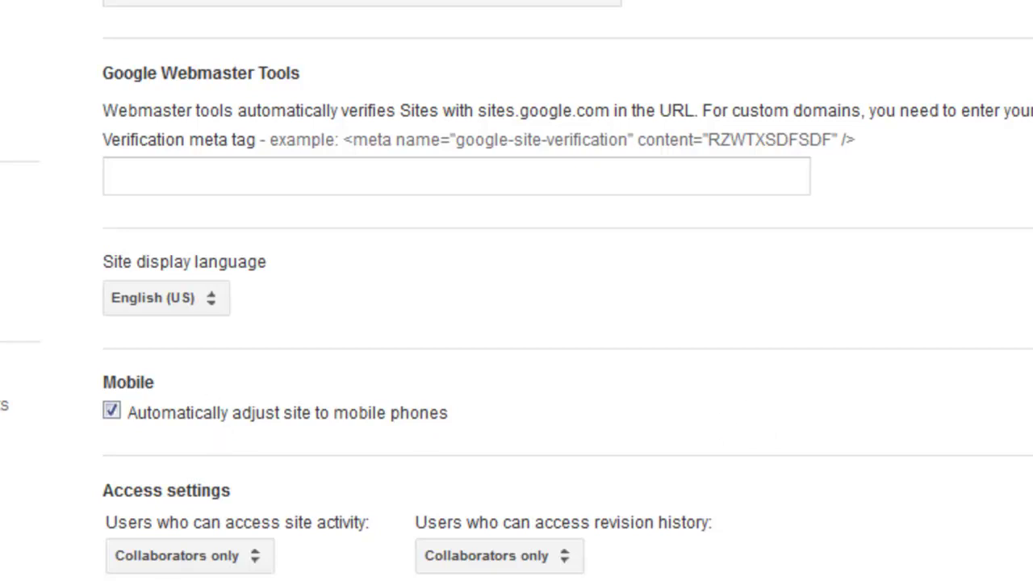
- In Site layout, keep the custom Q pen header logo, preview the layout, and save
left_click(14, 529)
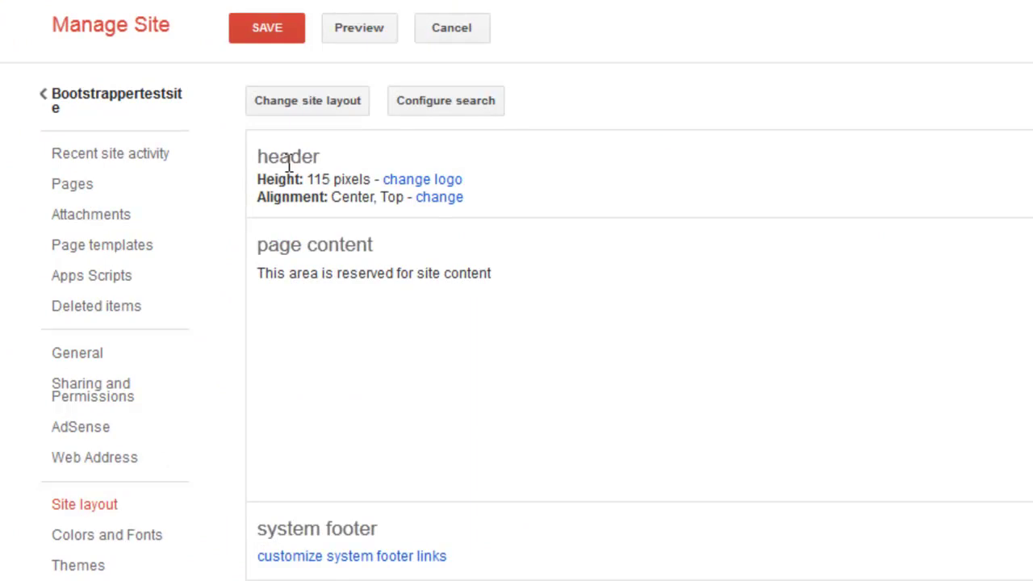
left_click(449, 183)
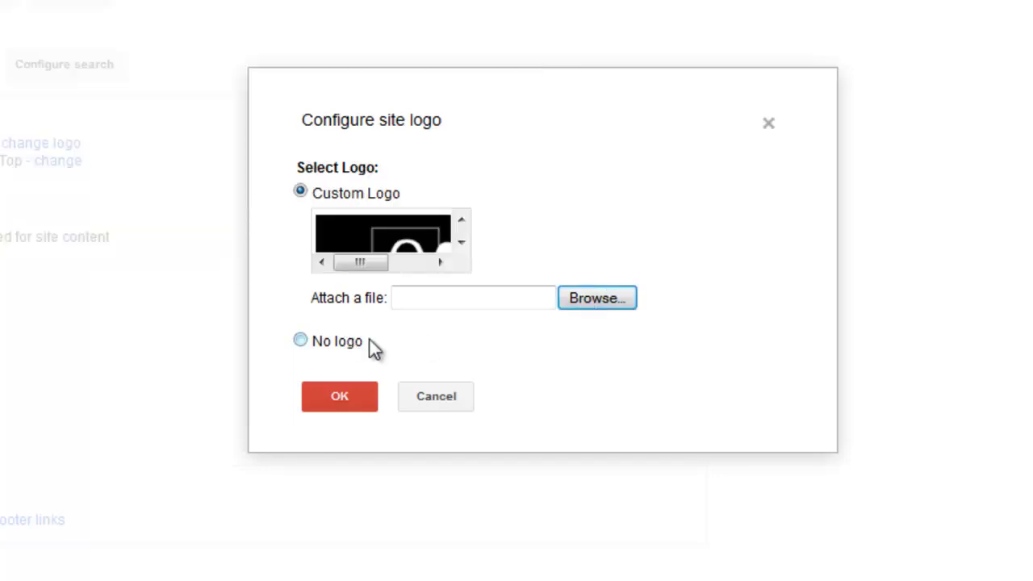
left_click(322, 393)
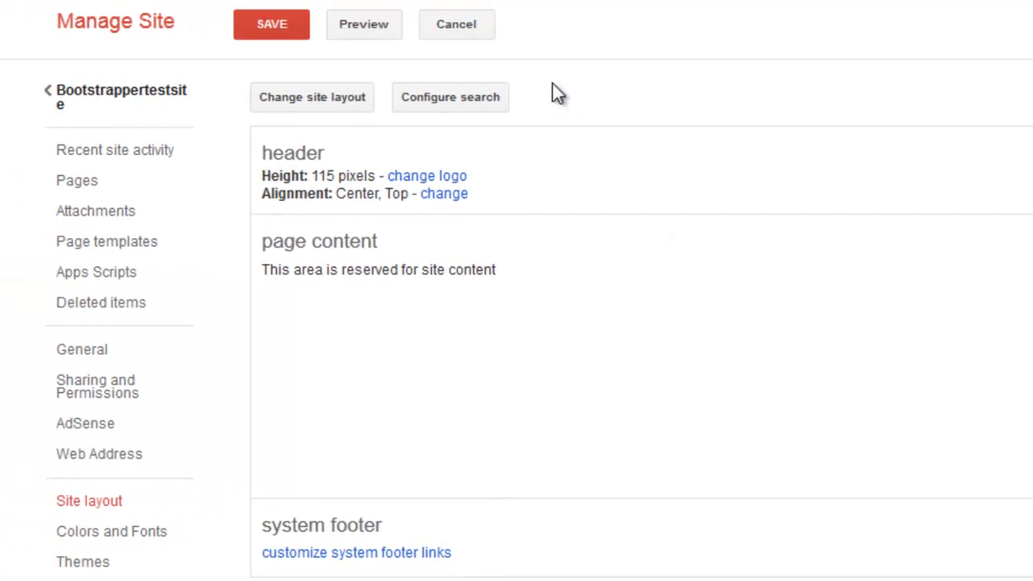
left_click(357, 24)
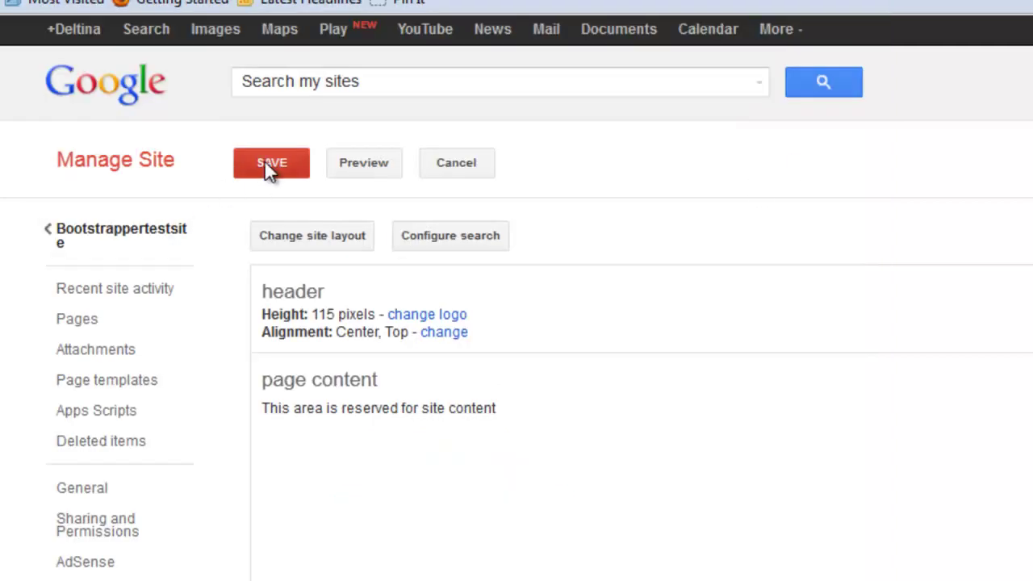
left_click(270, 167)
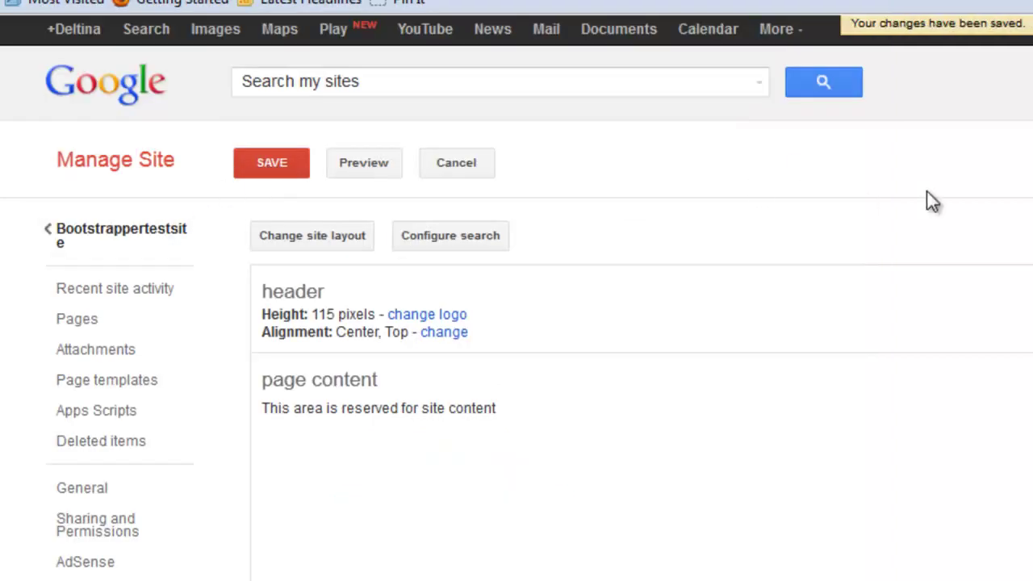
- Return to the Home page and look at its page settings without changing anything
left_click(101, 236)
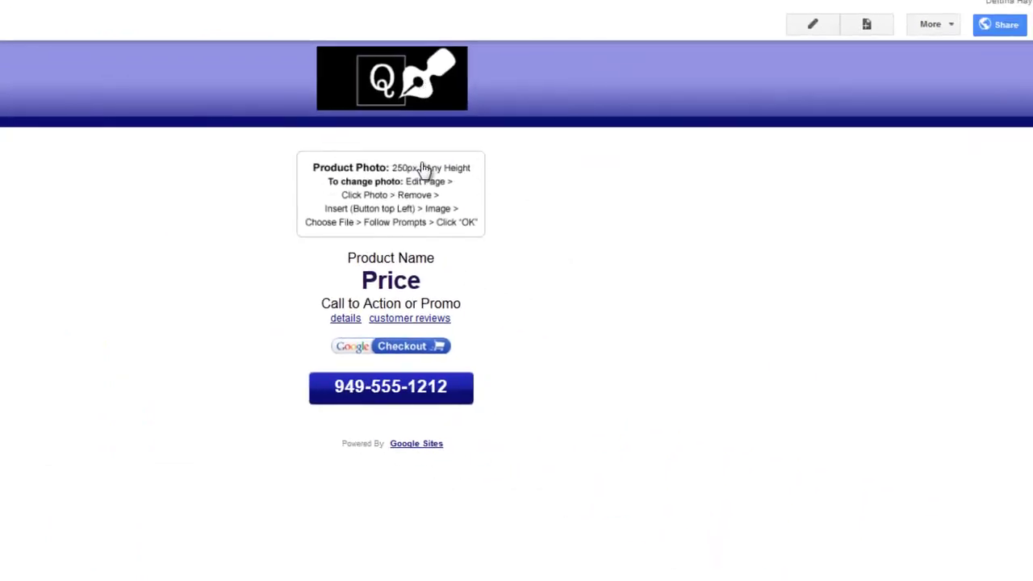
left_click(950, 26)
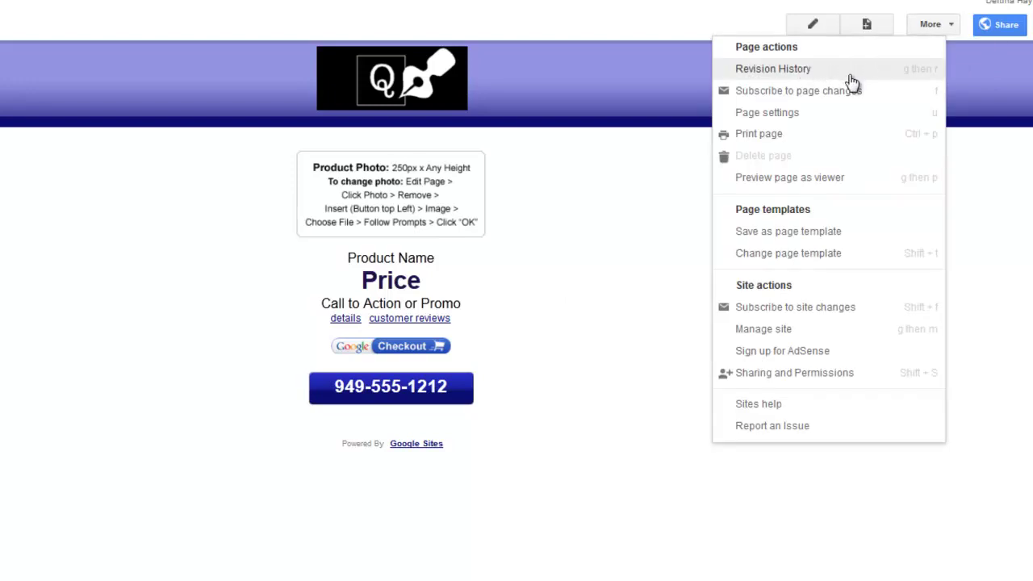
left_click(839, 119)
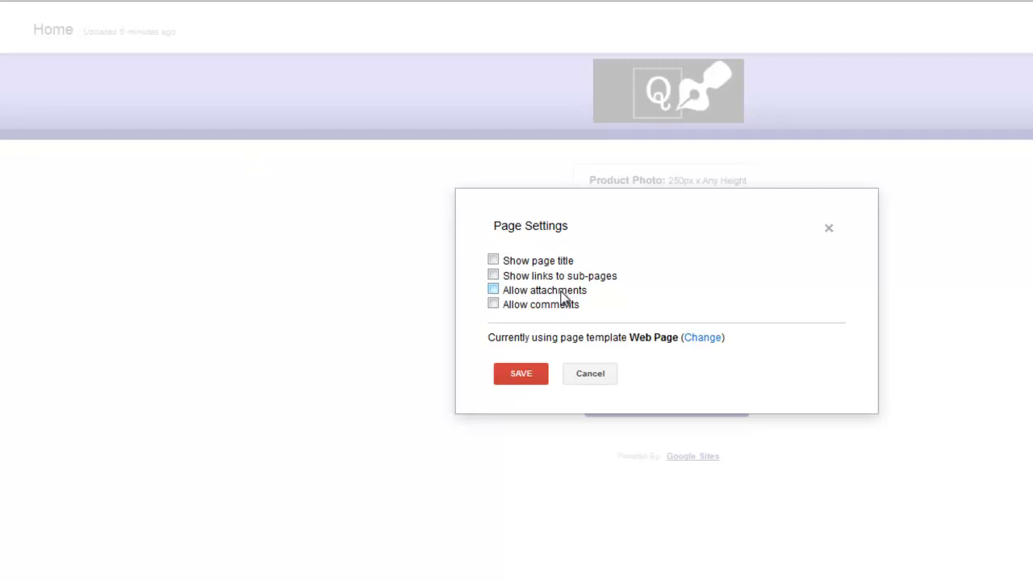
left_click(588, 375)
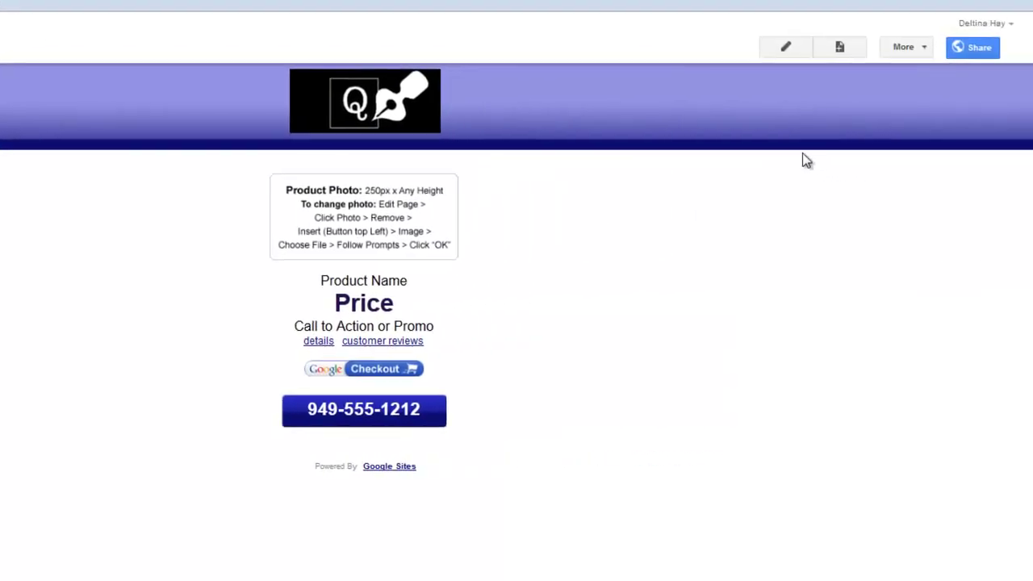
- Preview the Home page as a viewer, then close the actions menu
left_click(902, 46)
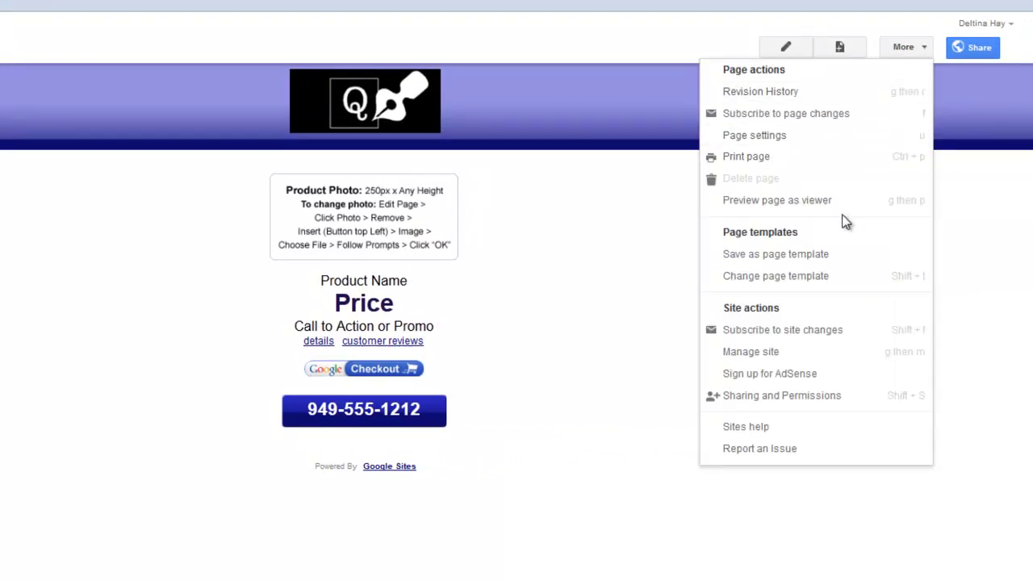
left_click(755, 201)
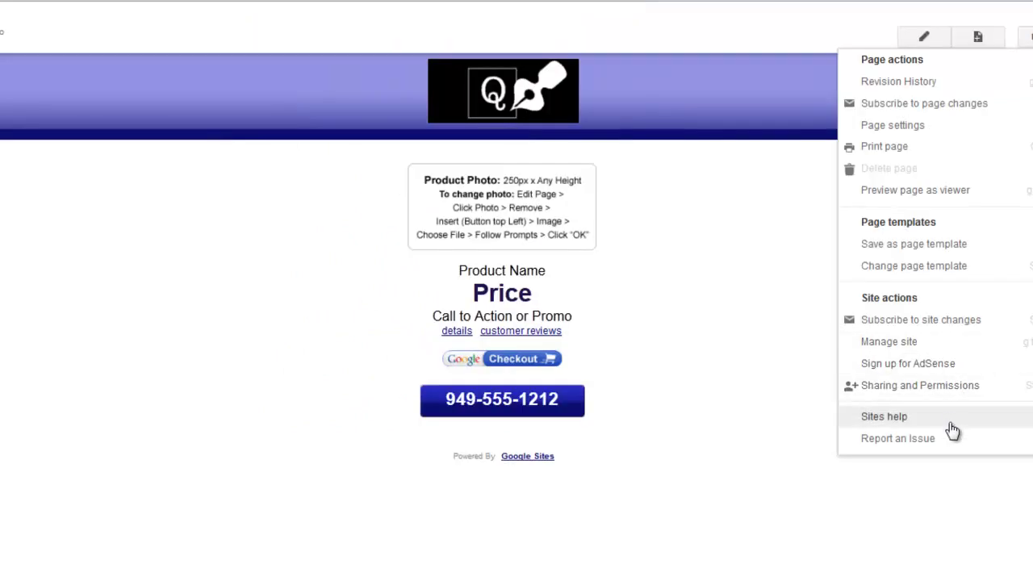
key("Escape")
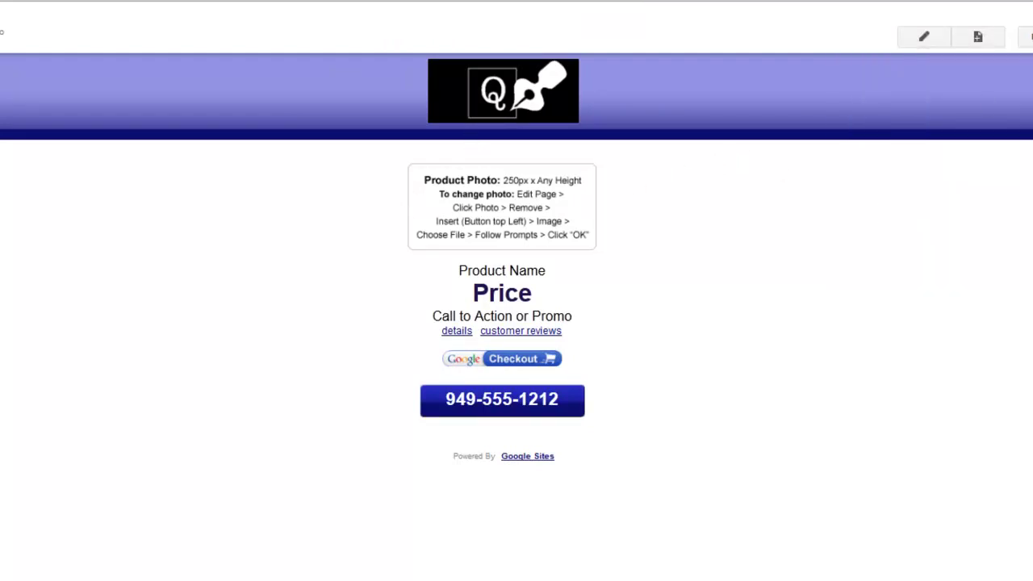
- Edit the Home page, replacing Product Name with The Bootstrapper's Guide to the Mobile Web and Price with $24.95
left_click(925, 40)
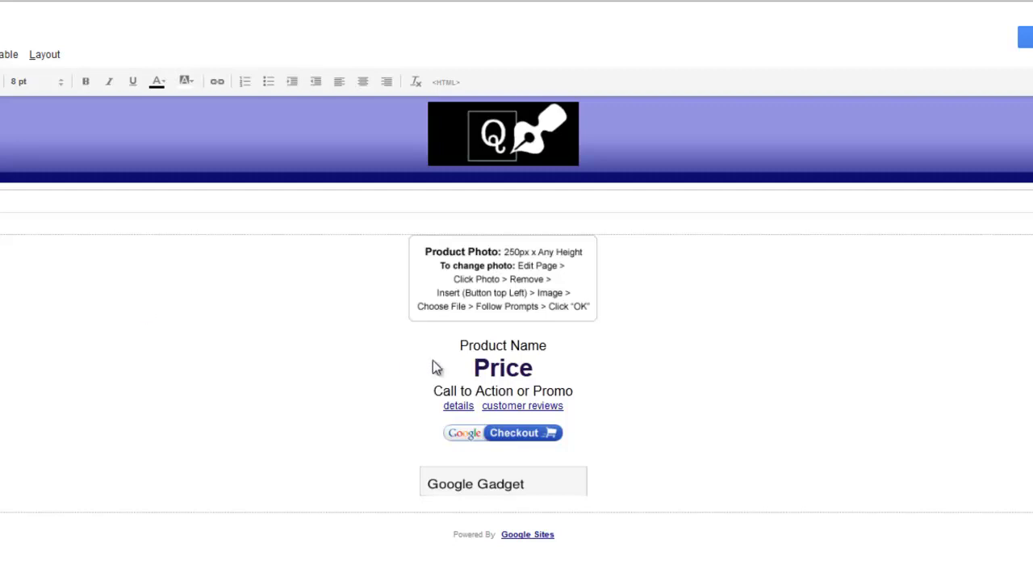
double_click(495, 342)
left_click(495, 342)
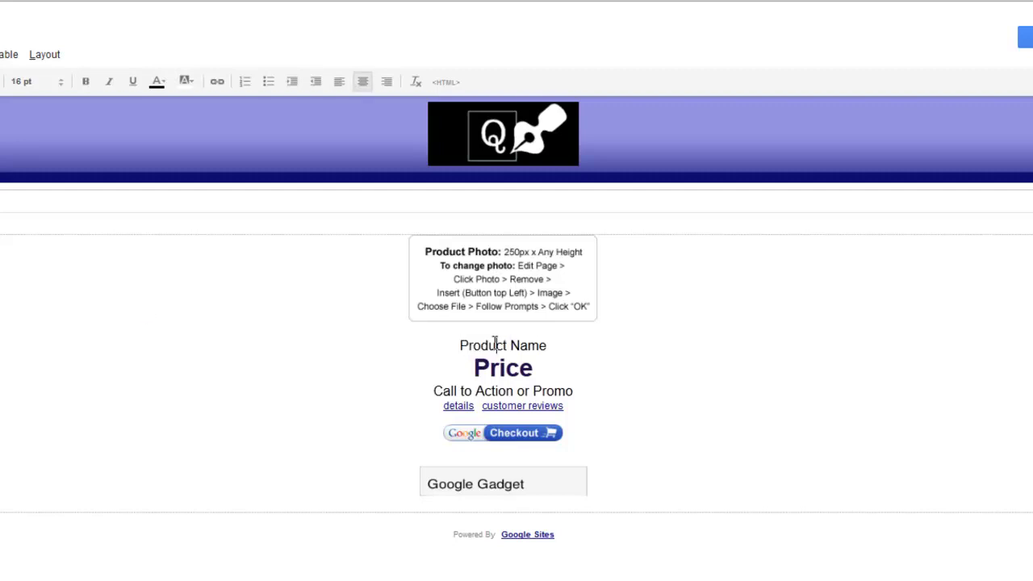
left_click_drag(550, 343, 440, 341)
type("The Bootstrapper's Guide to the Mobile Web")
double_click(503, 356)
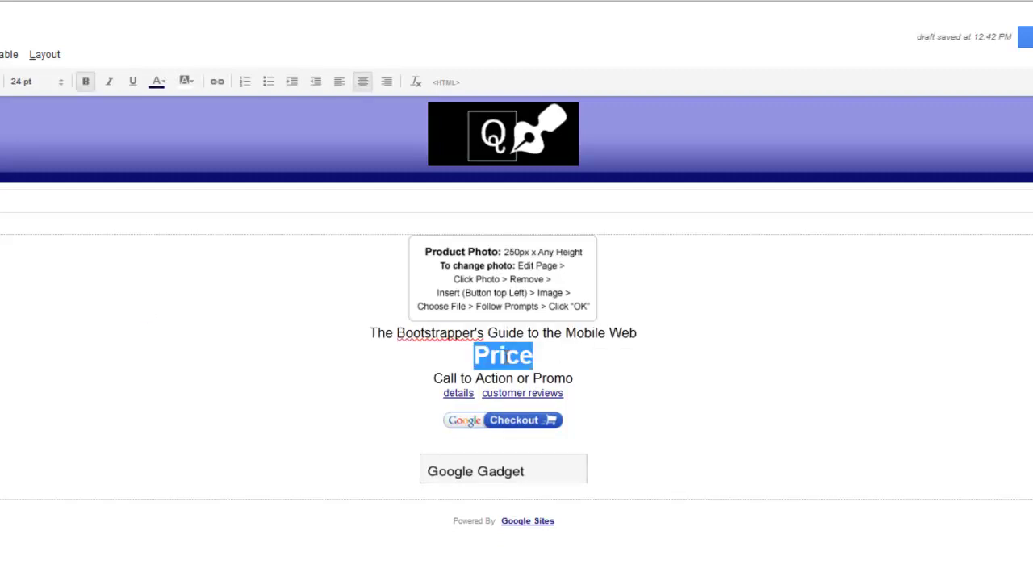
type("$24.95")
- Replace the Call to Action or Promo line with 'Free Shipping for a Limited Time' and select the customer reviews link
triple_click(537, 378)
left_click(541, 378)
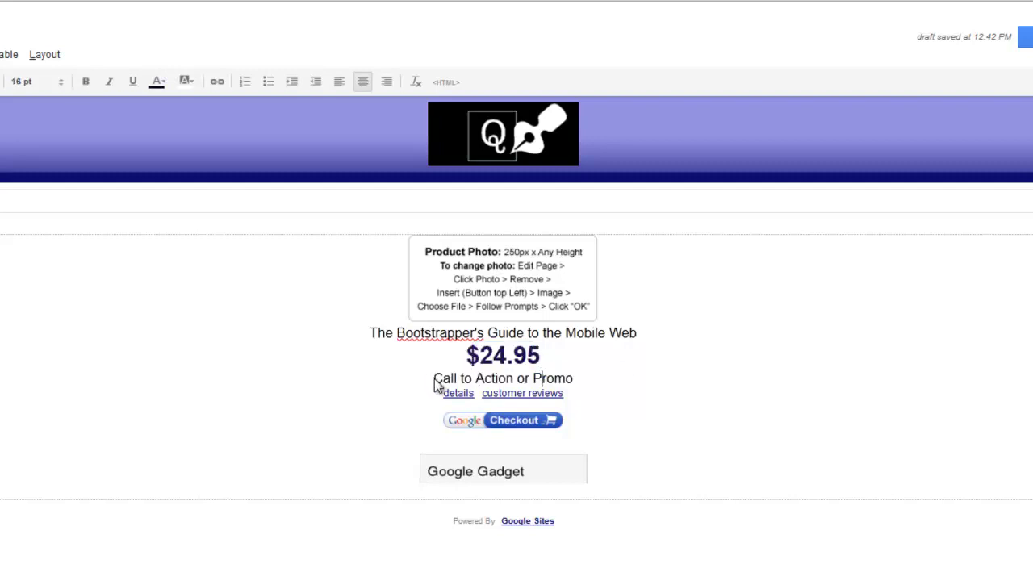
left_click_drag(433, 379, 580, 381)
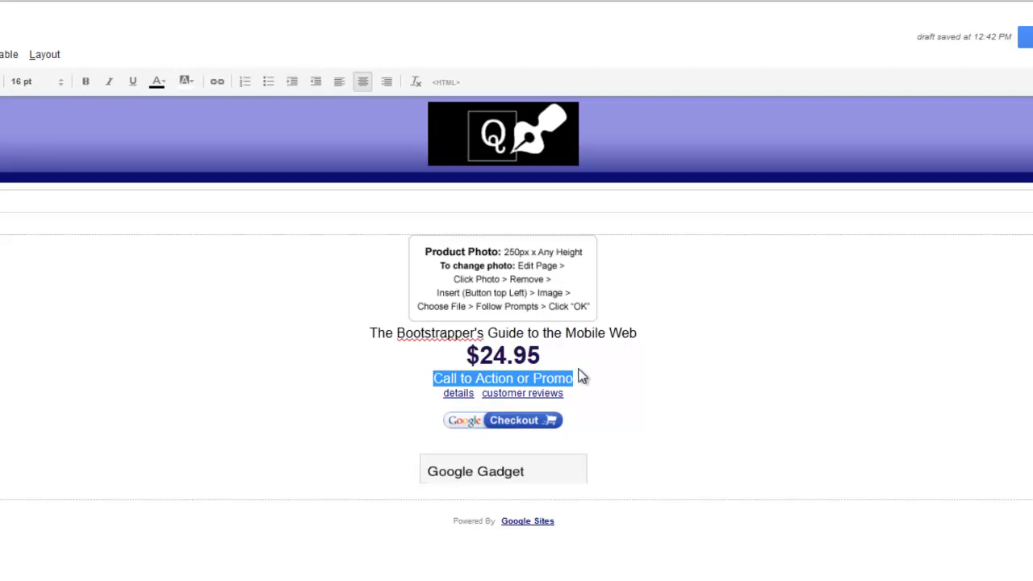
left_click(619, 333)
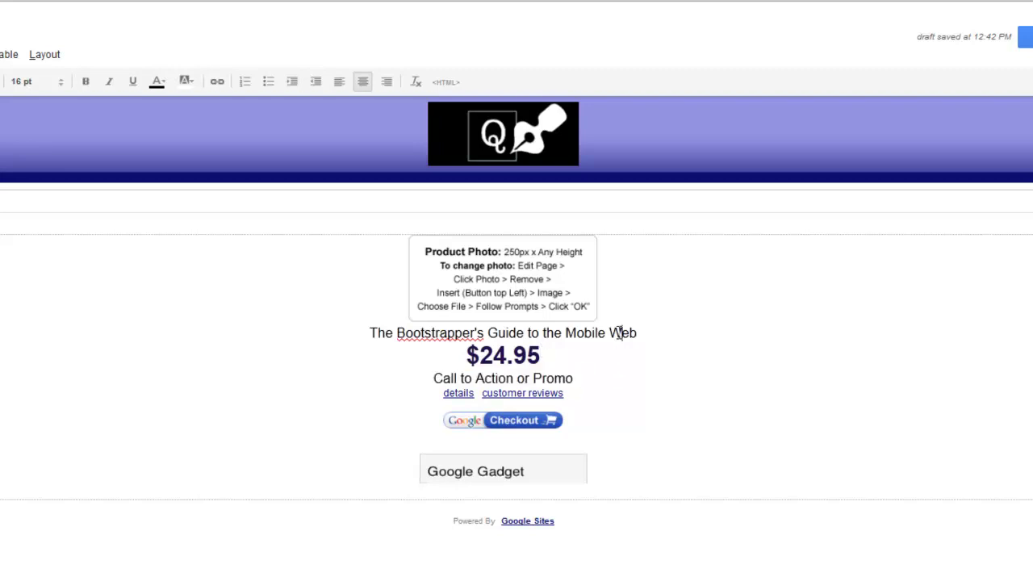
left_click_drag(575, 378, 447, 369)
type("Free Shipping for a Limited Time")
left_click(565, 394)
left_click_drag(565, 395, 485, 401)
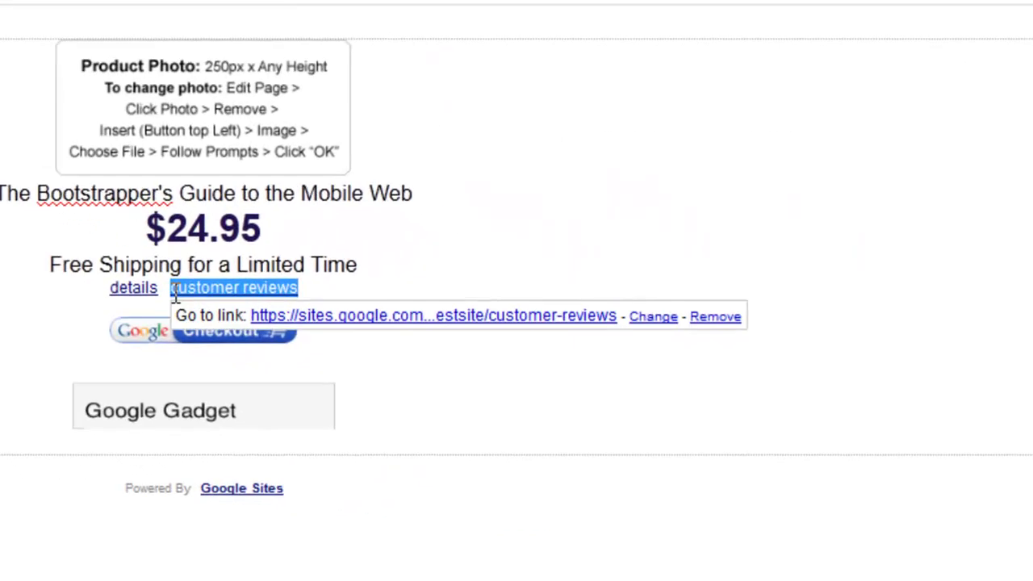
- Delete the customer reviews link and make details a 'Learn more about the book' link to bootstrappersguide.com
key("BackSpace")
key("BackSpace")
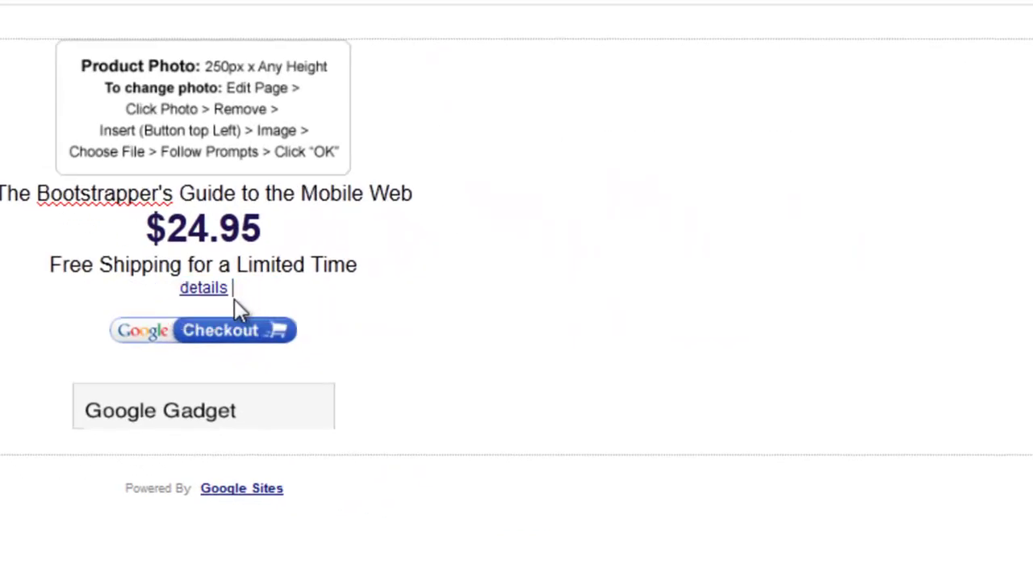
left_click(185, 288)
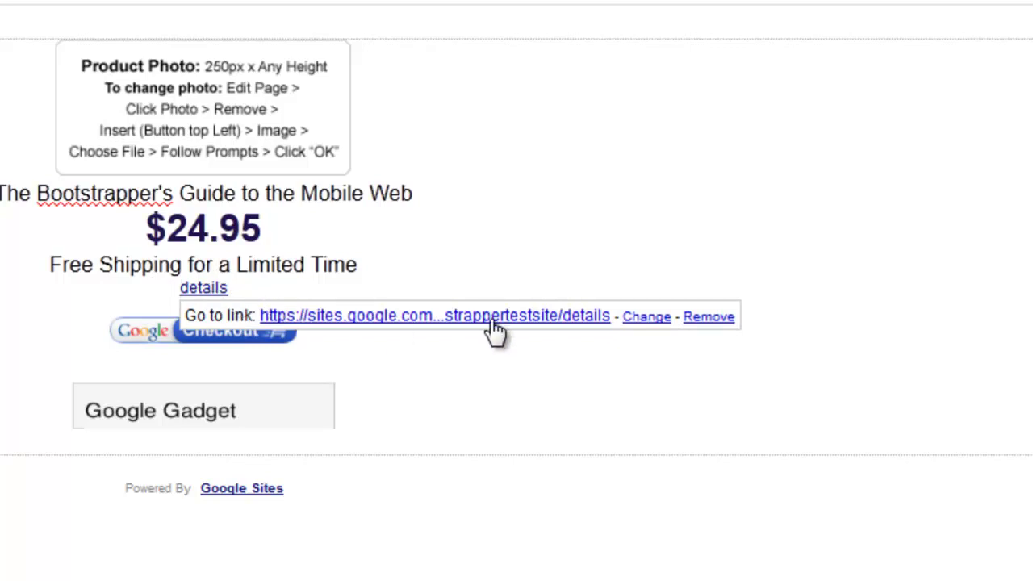
left_click(648, 320)
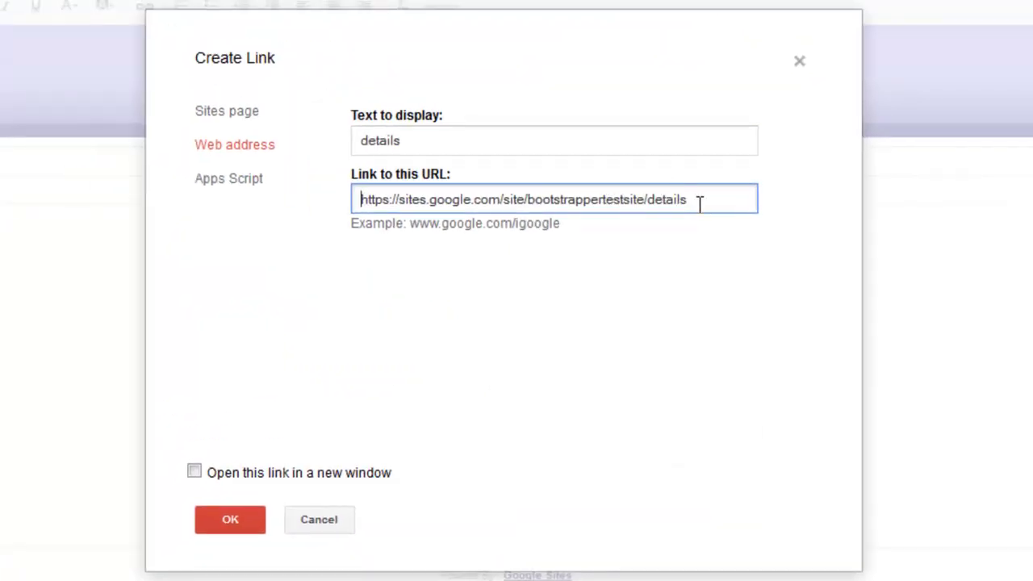
left_click(439, 143)
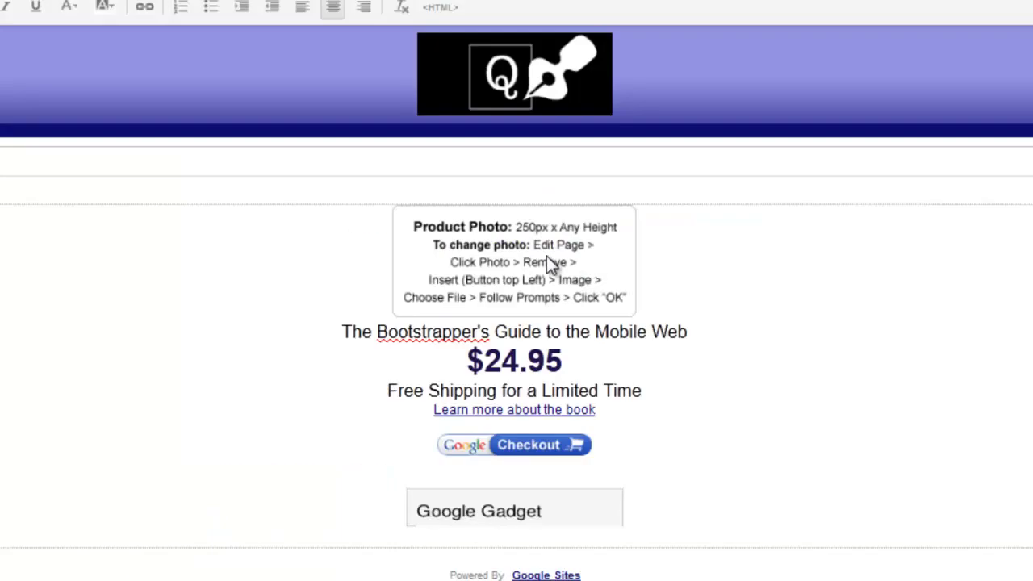
- Remove the product photo placeholder and add an empty line above the title
left_click(546, 256)
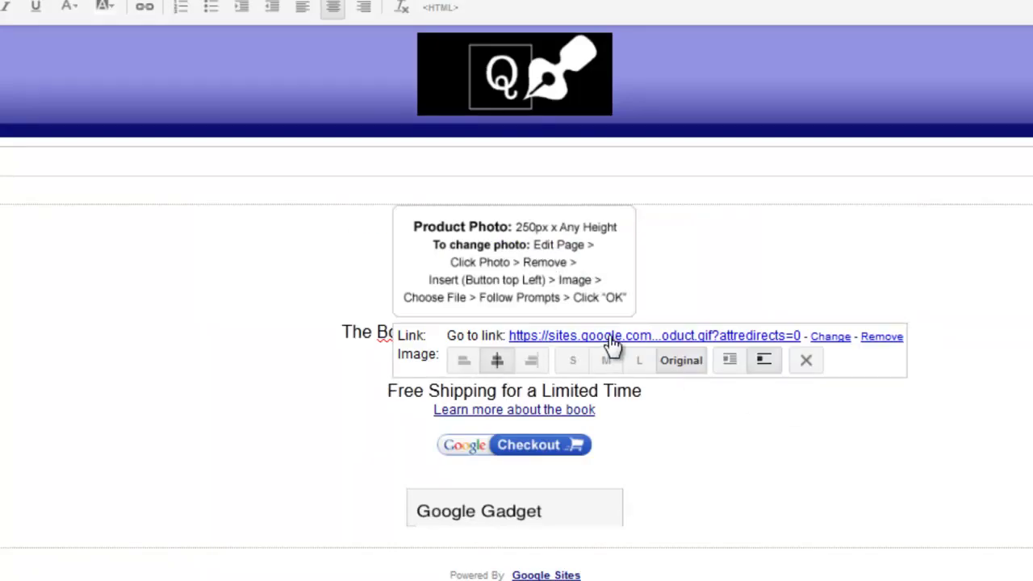
left_click(808, 362)
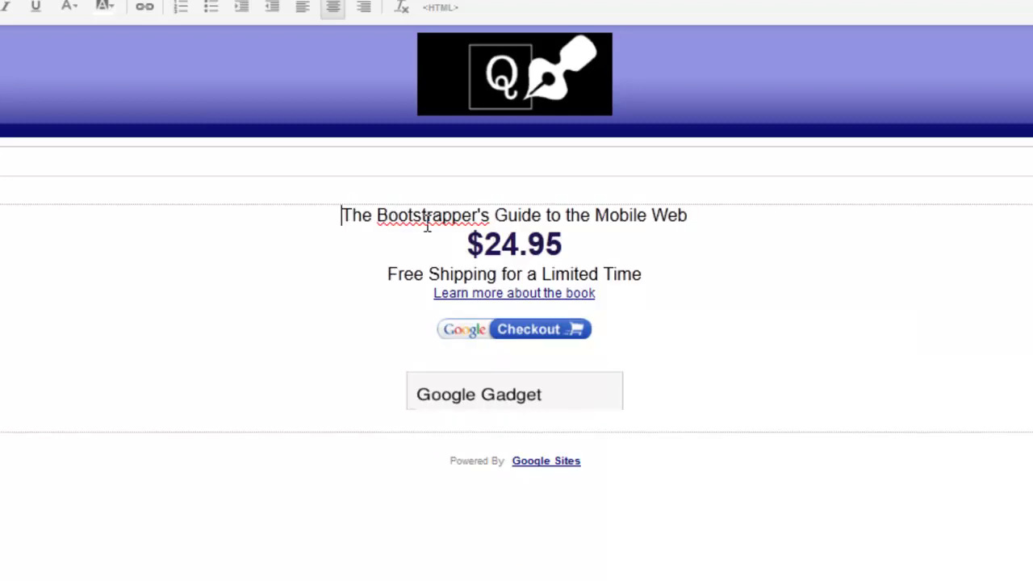
key("Return")
left_click(0, 0)
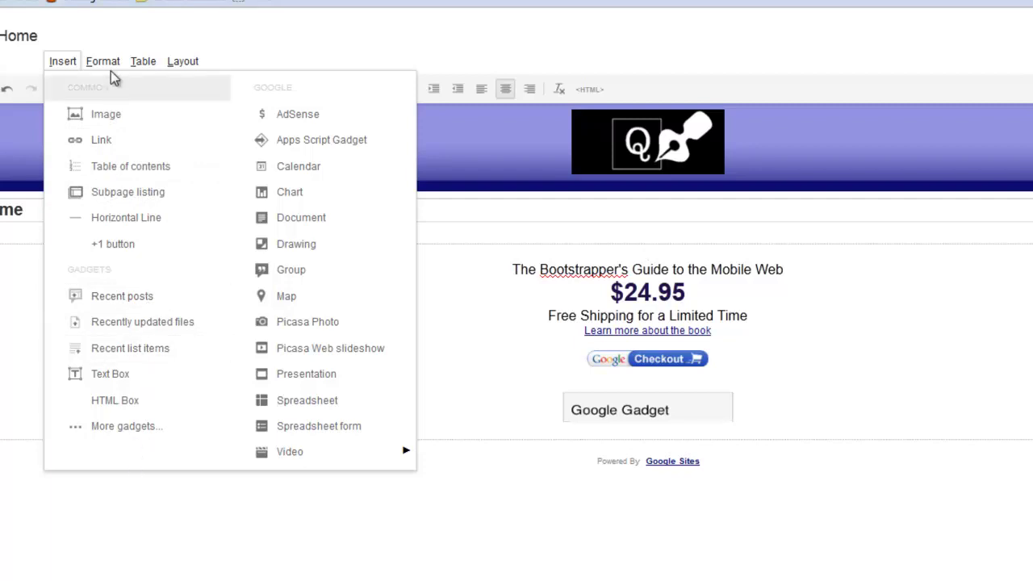
- Insert the BGMW250.jpg cover from its web address, alt text 'Bootstrapper's Guide to the Mobile Web', centred
left_click(83, 117)
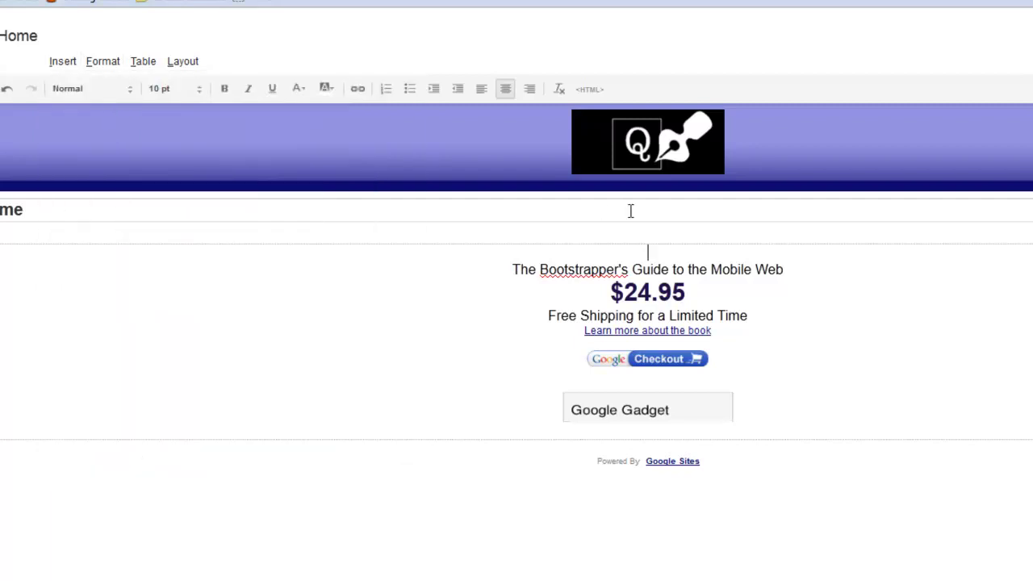
left_click(401, 280)
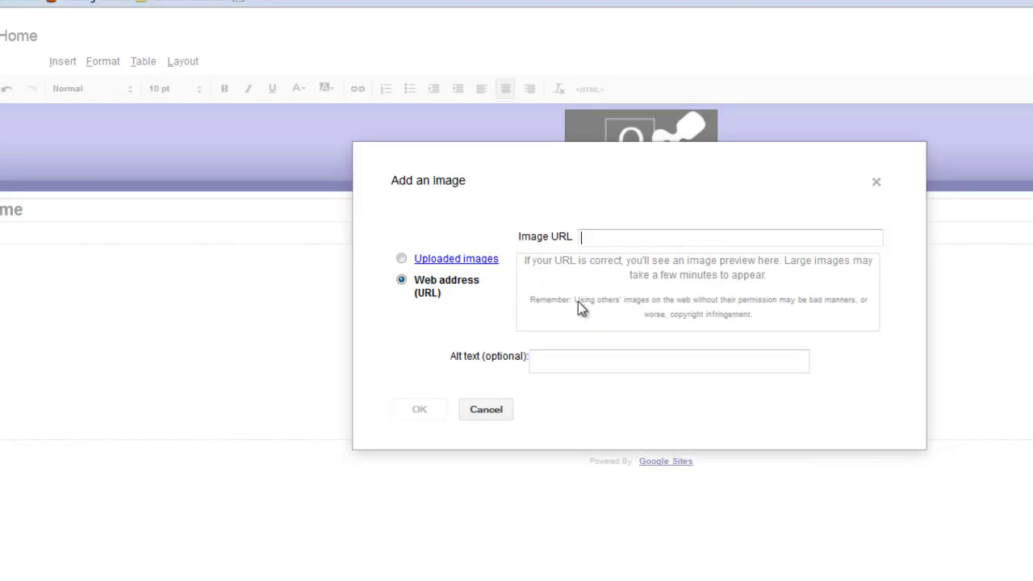
key("alt+Tab")
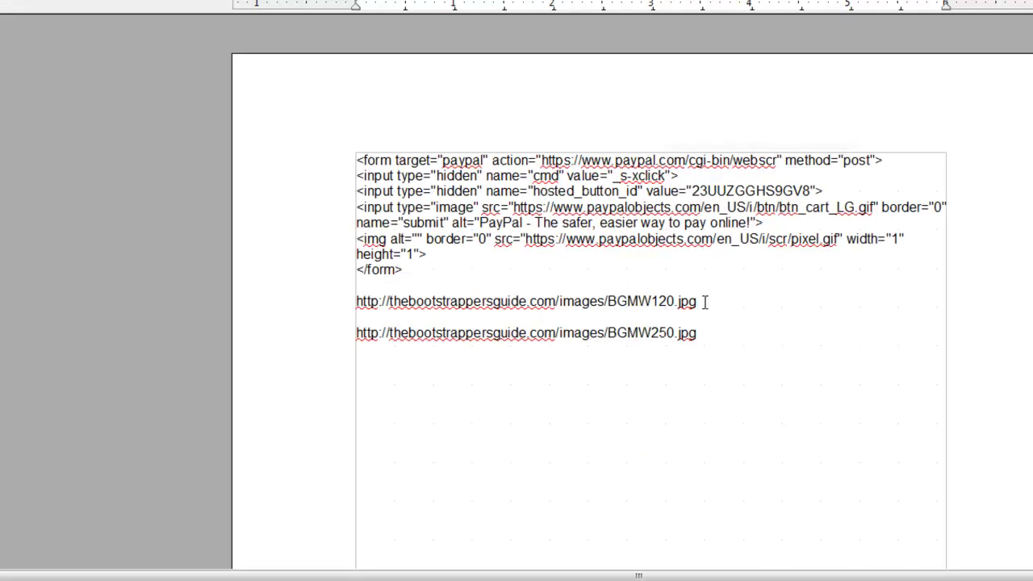
left_click_drag(702, 332, 357, 332)
right_click(373, 336)
left_click(388, 300)
key("alt+Tab")
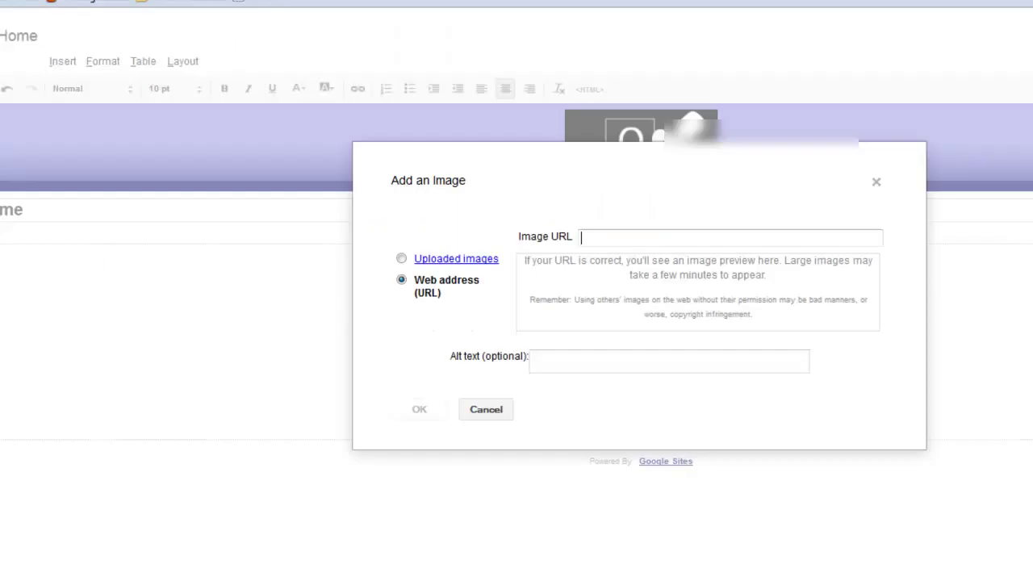
key("ctrl+v")
left_click(556, 359)
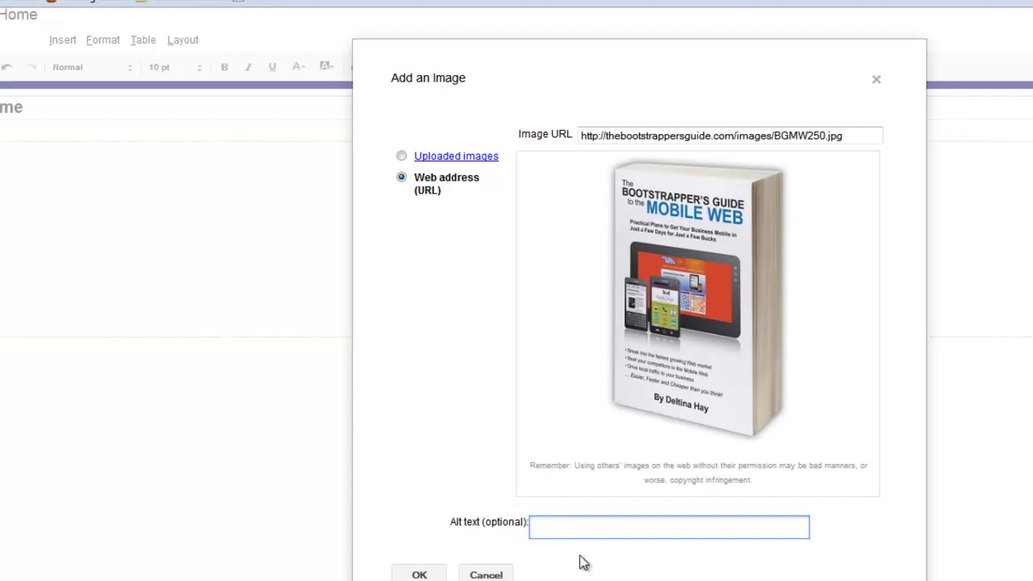
type("Bootstrapper's Guide to the Mobile Web")
left_click(421, 573)
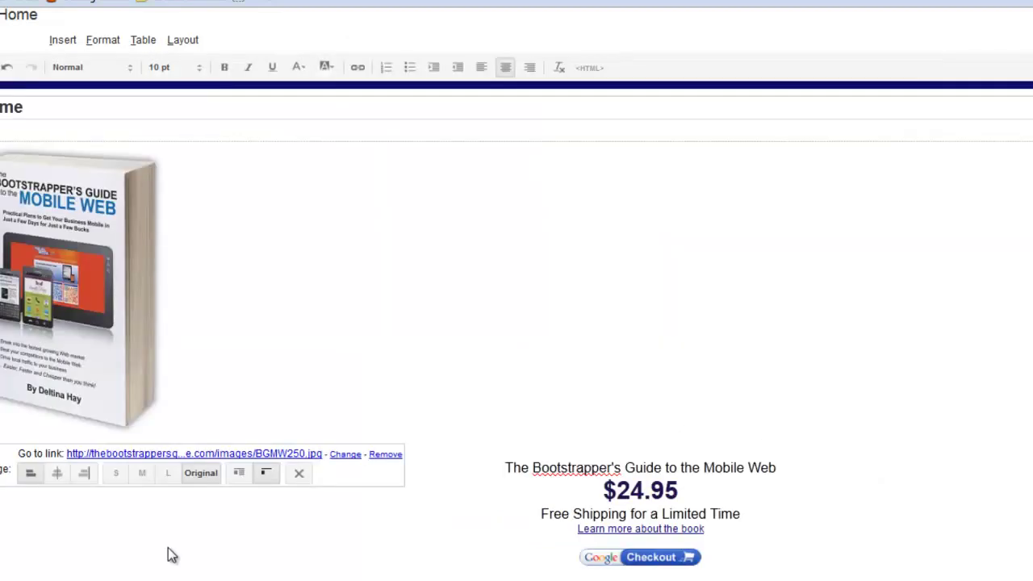
left_click(55, 474)
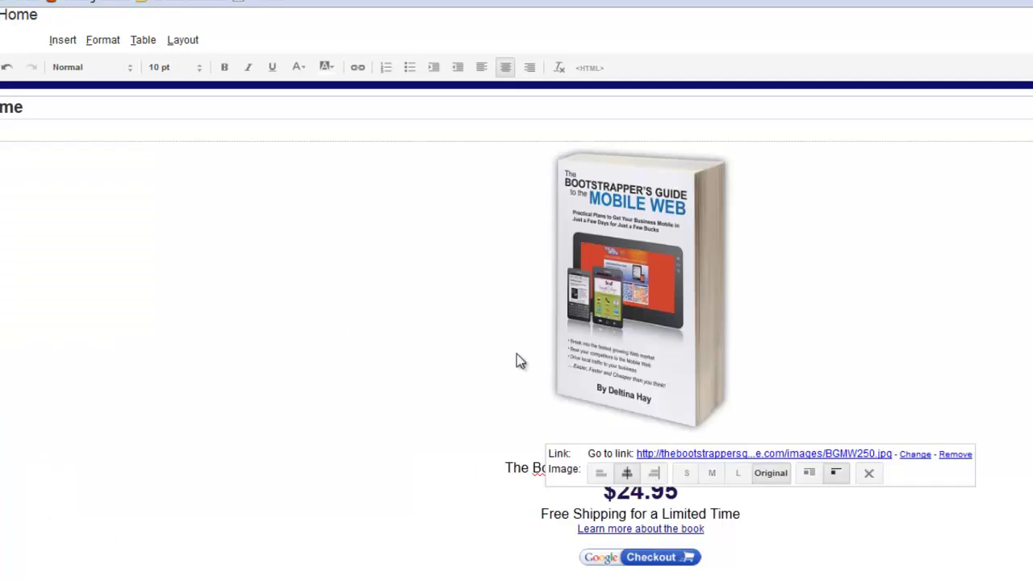
- Review the layout below the centred cover, including the 'Learn more about the book' link
left_click(363, 406)
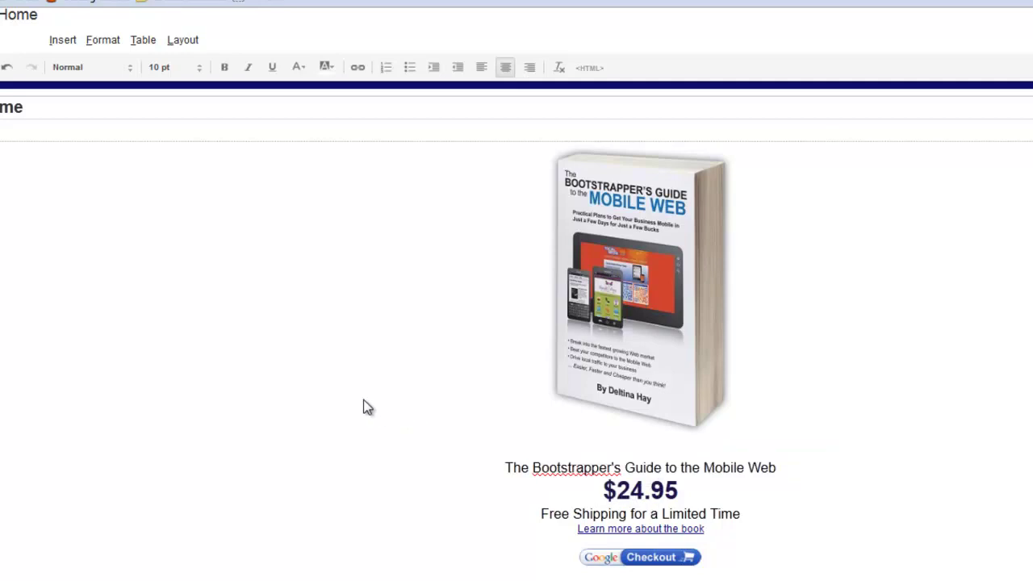
left_click(600, 281)
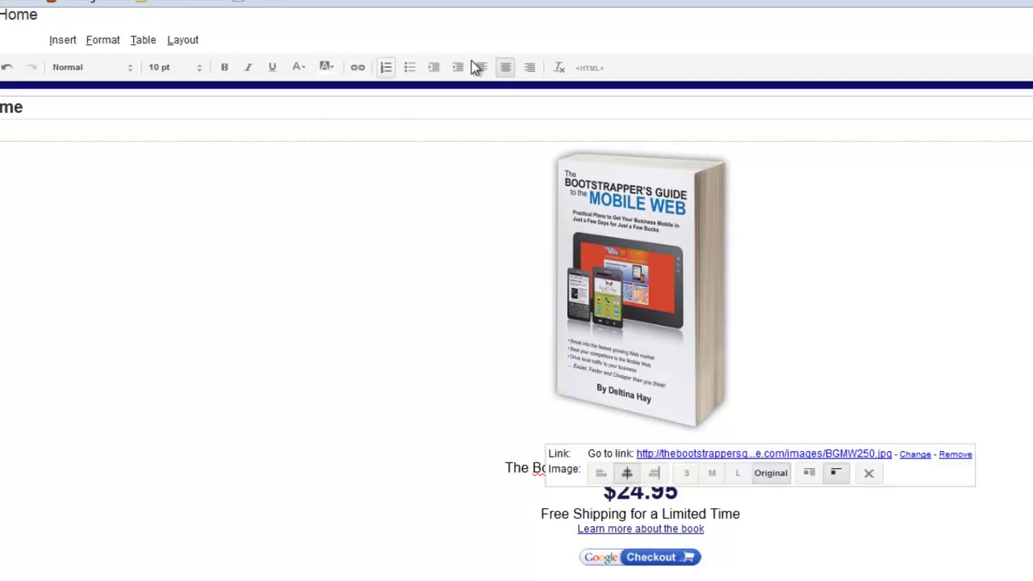
left_click(510, 70)
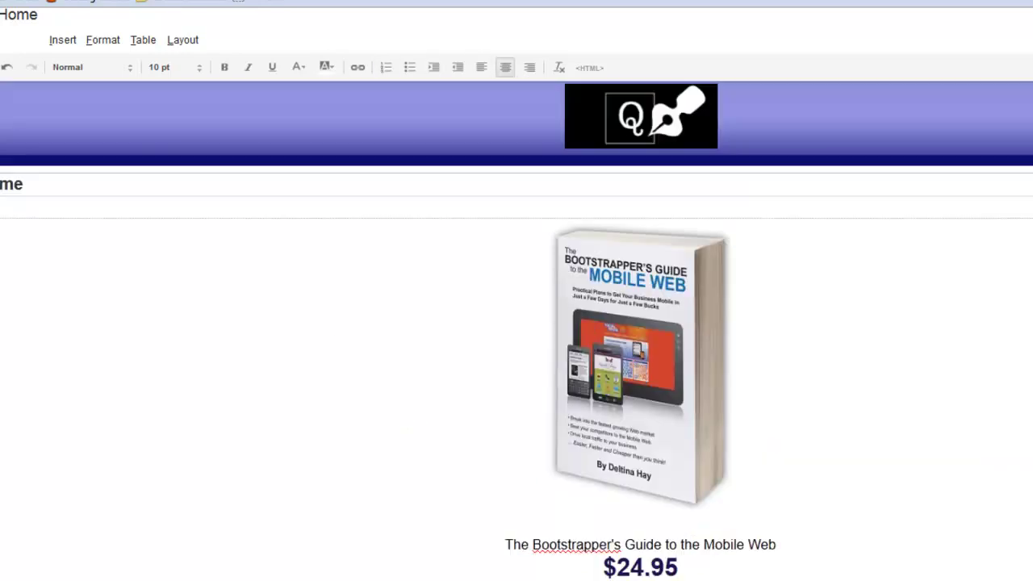
scroll(516, 294, "up", 1)
scroll(516, 323, "down", 1)
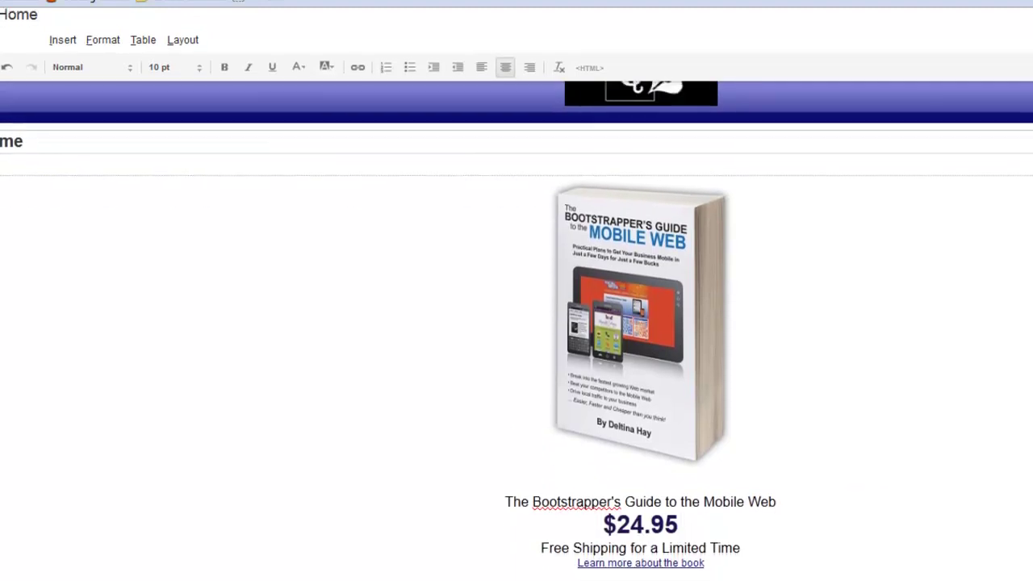
scroll(516, 331, "down", 2)
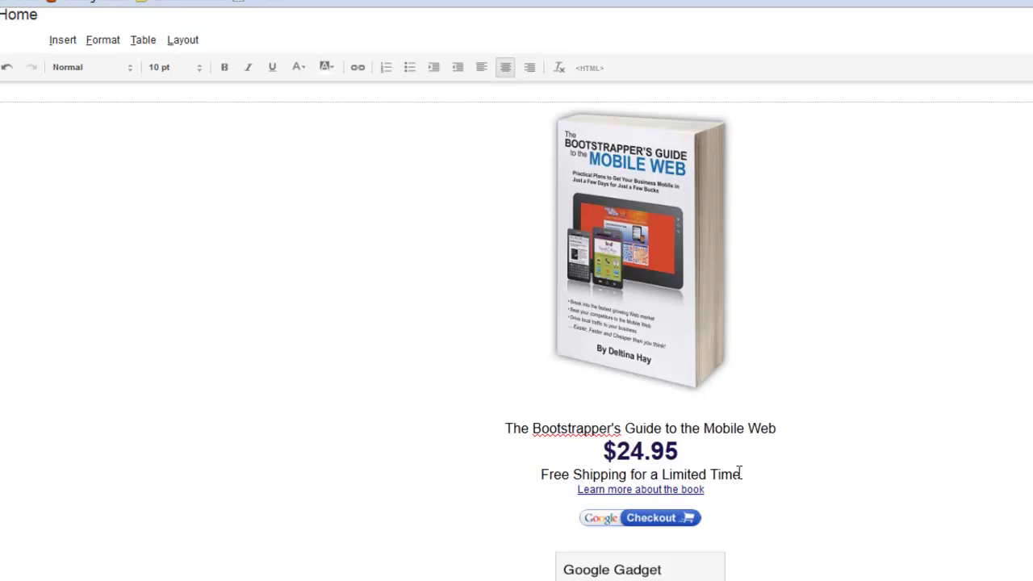
left_click(616, 493)
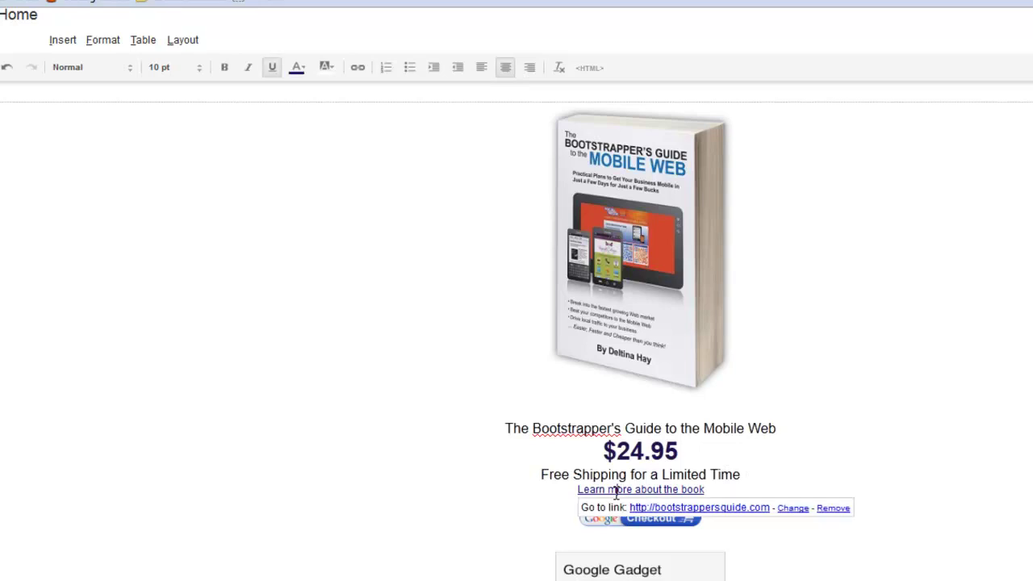
left_click(469, 509)
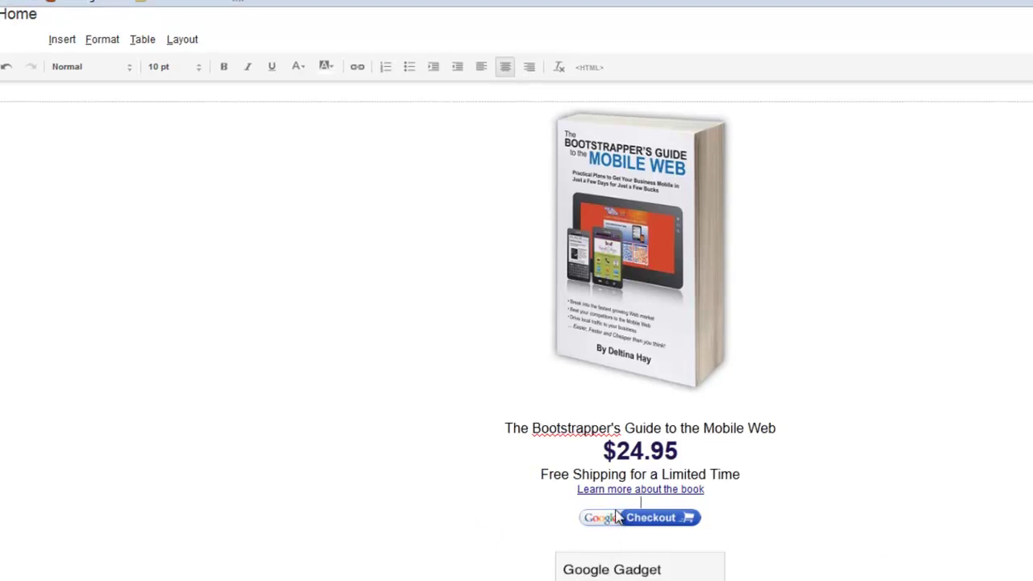
- Delete the Google Gadget box and the old Google Checkout button
left_click(680, 561)
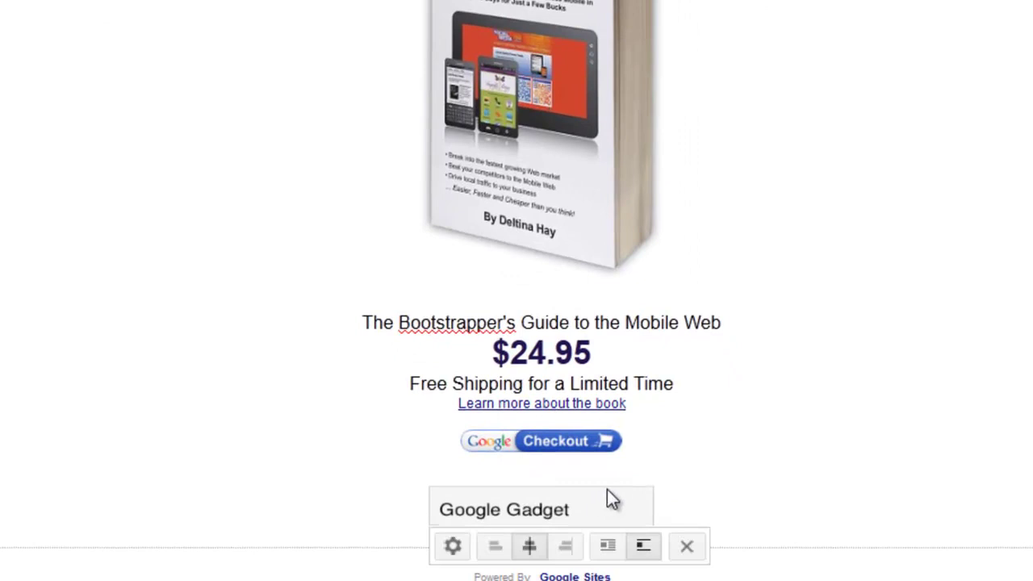
left_click(687, 547)
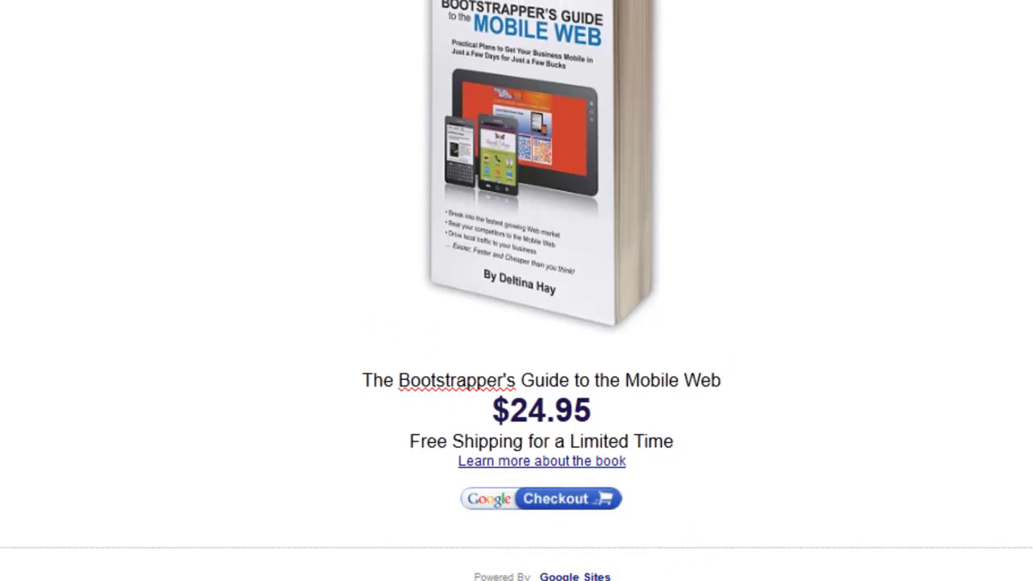
left_click(548, 507)
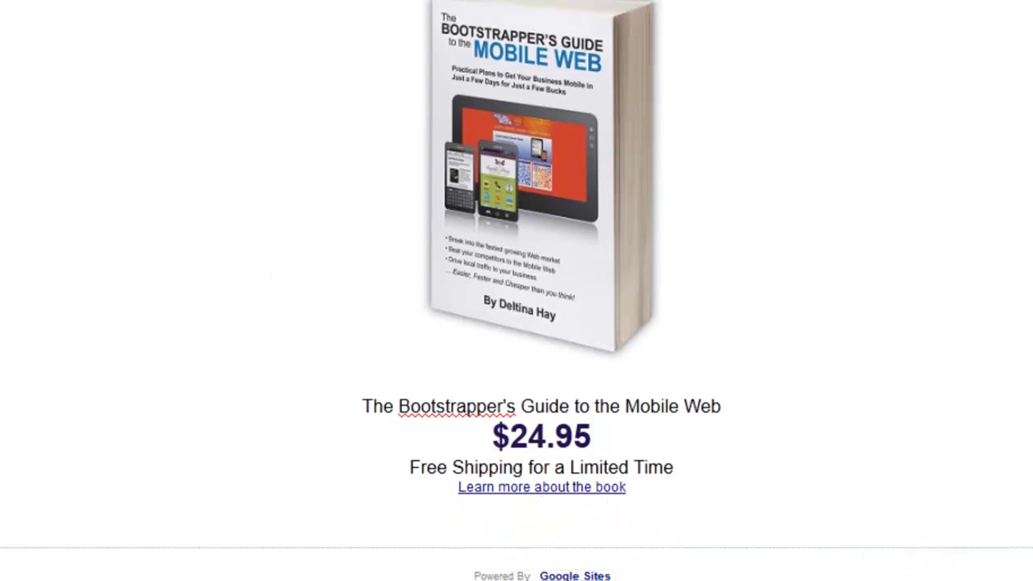
left_click(0, 0)
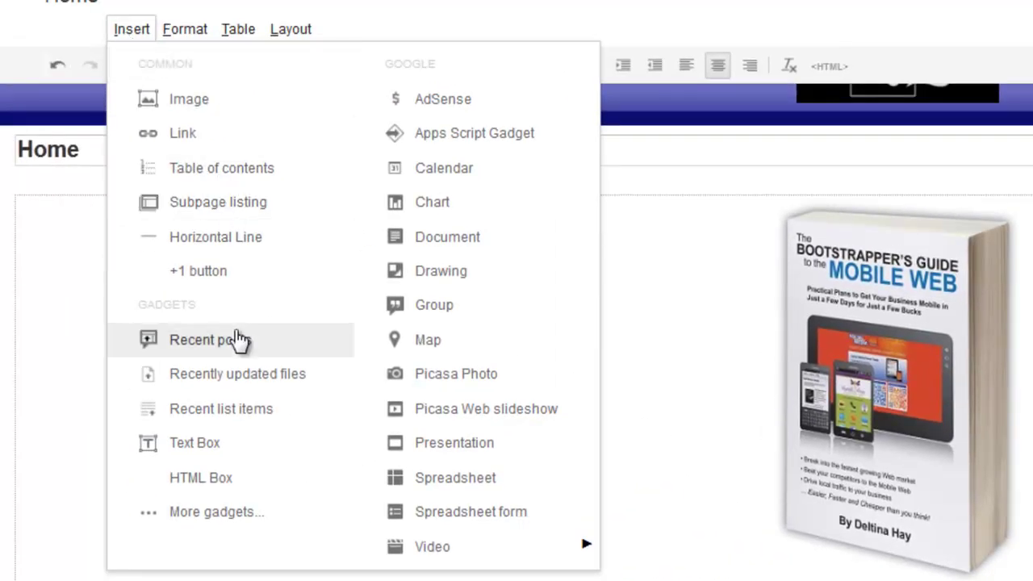
- Paste the PayPal Add to Cart form code from the notes into a new HTML box and save
left_click(212, 480)
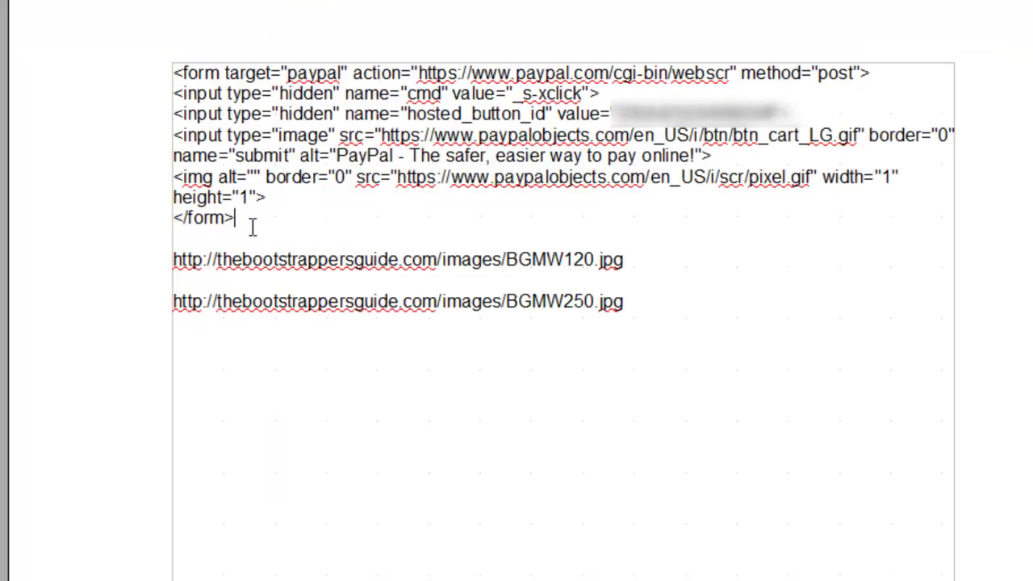
left_click_drag(253, 228, 108, 76)
right_click(219, 92)
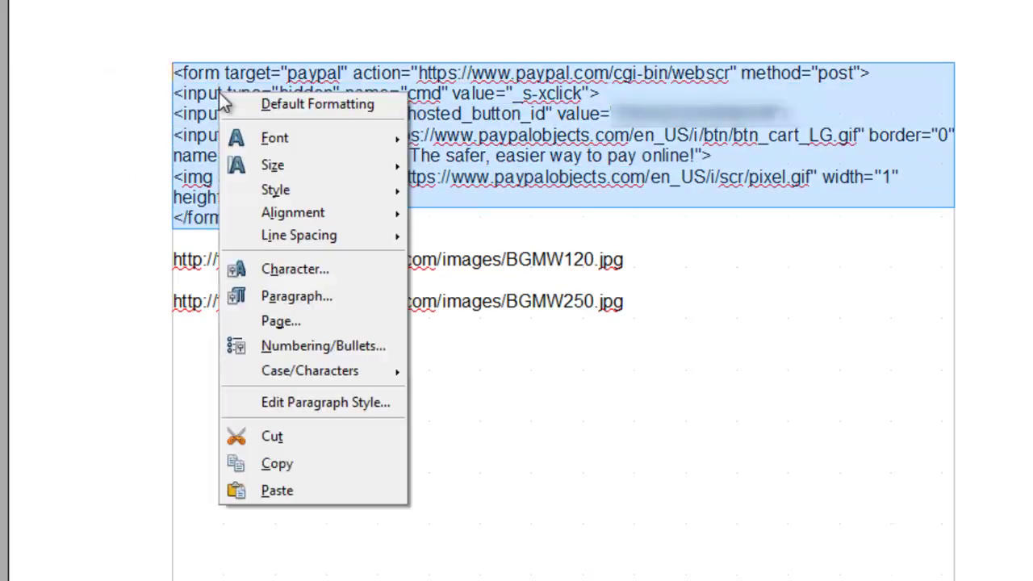
left_click(272, 463)
left_click(272, 454)
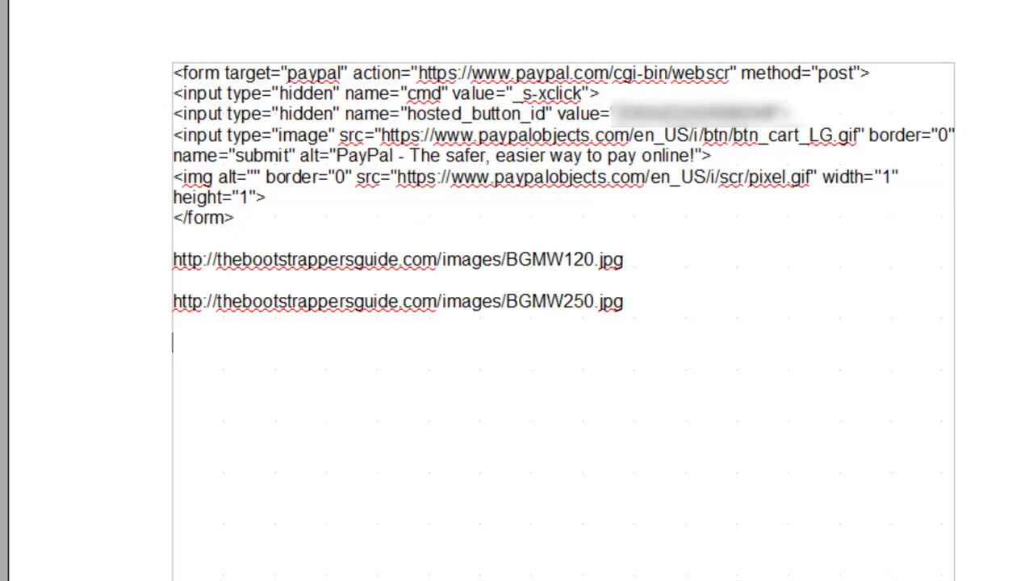
key("alt+Tab")
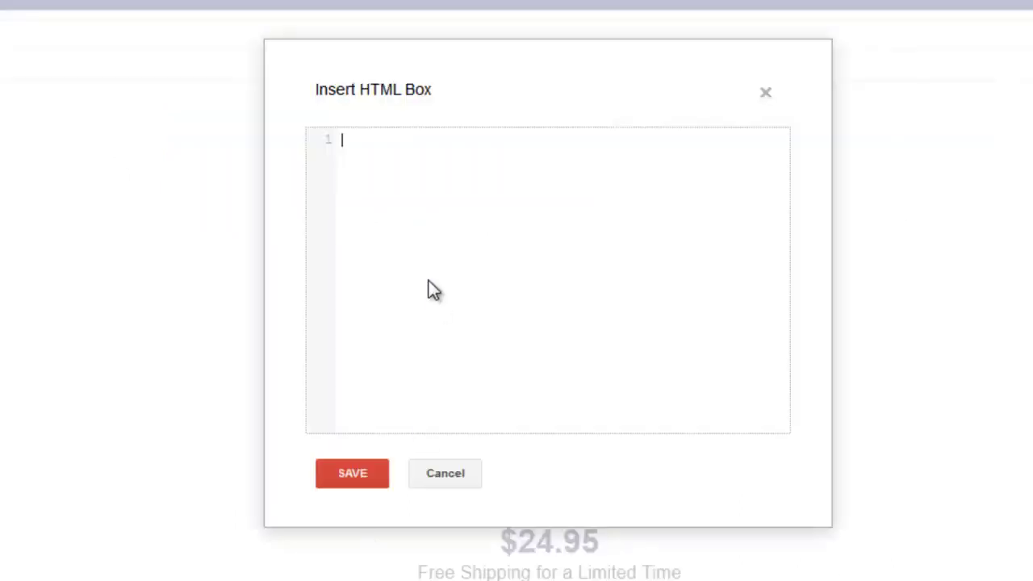
key("ctrl+v")
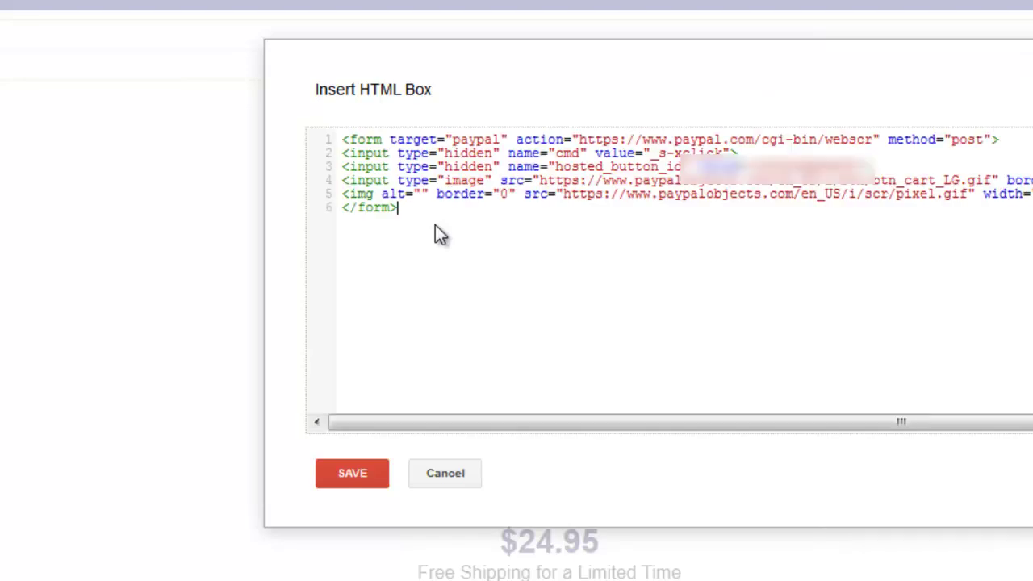
left_click(353, 476)
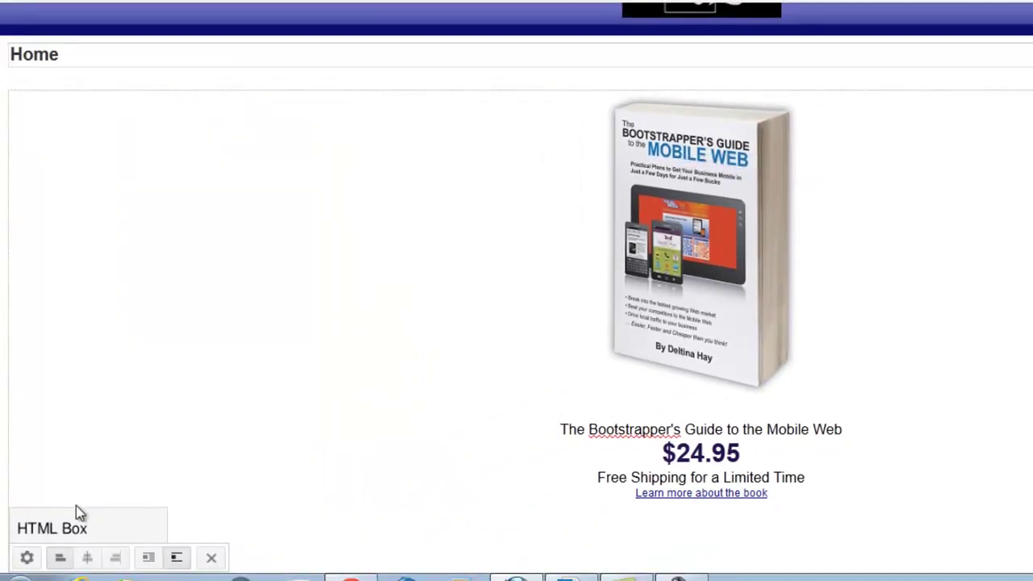
- Centre the PayPal HTML box, preview the page as a viewer, then return to editing
left_click(87, 559)
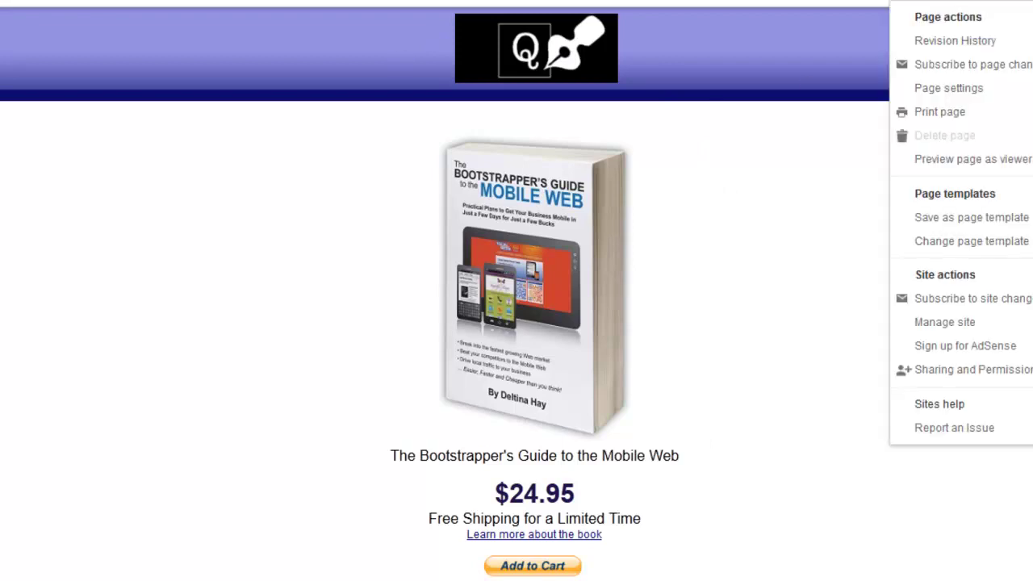
left_click(985, 168)
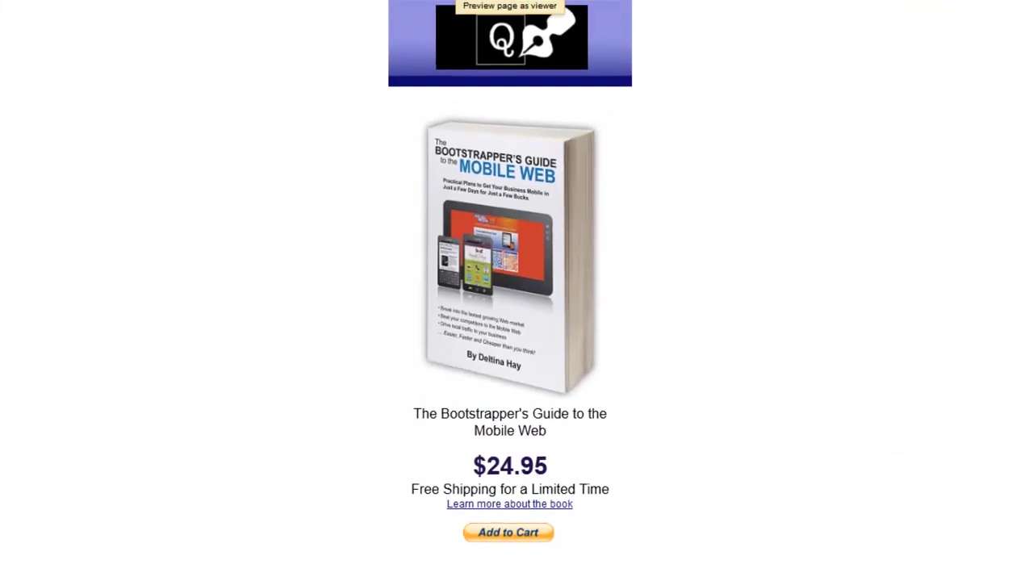
left_click(534, 13)
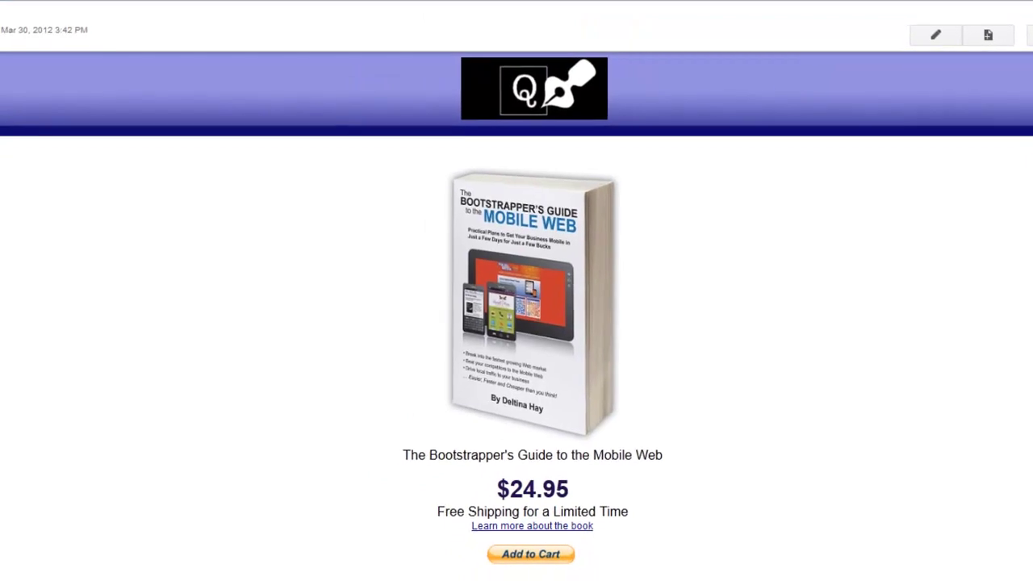